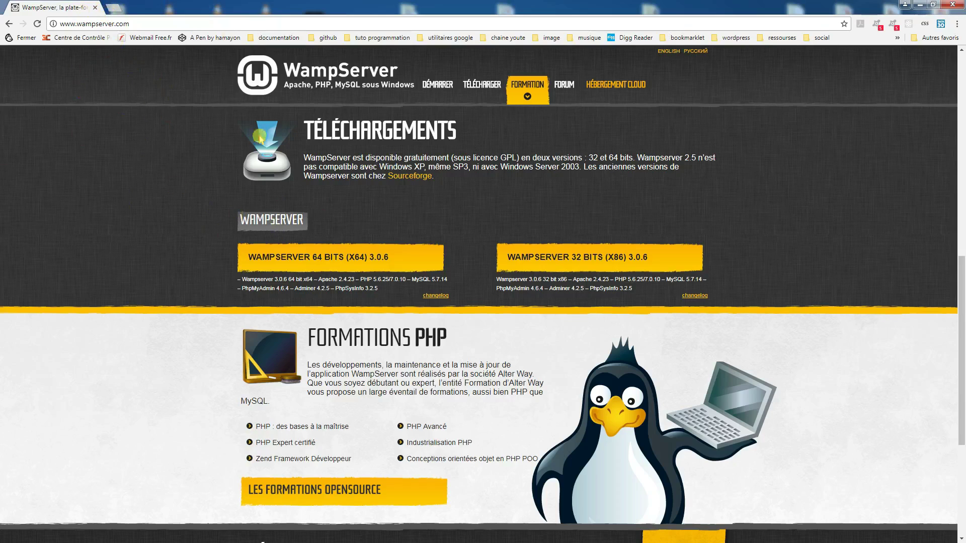
Open a new browser tab beside the WampServer 3.0.6 downloads page.
{"action": "left_click", "coordinate": [117, 7]}
Search Google for 'wordpress' and open the French WordPress.org result.
{"action": "left_click", "coordinate": [340, 194]}
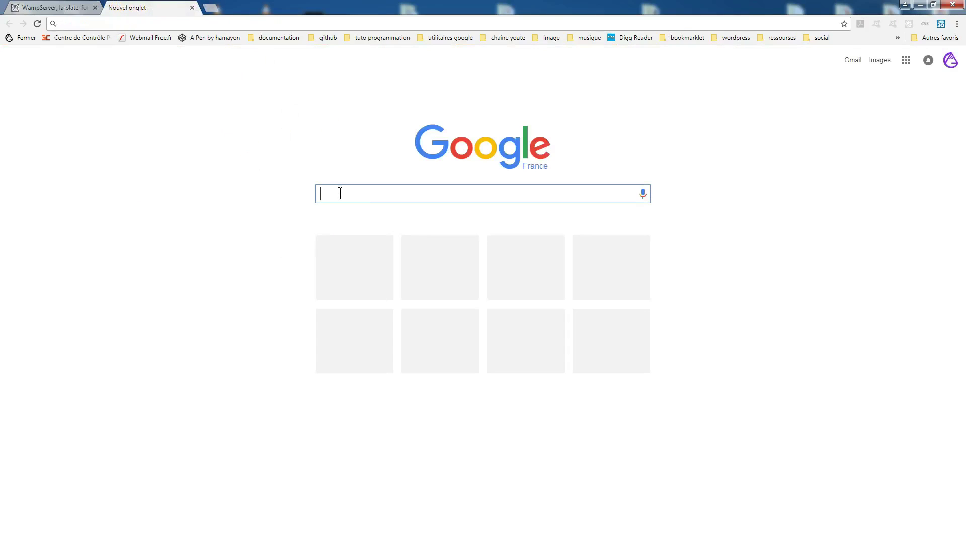
{"action": "type", "text": "wordpress"}
{"action": "key", "text": "Return"}
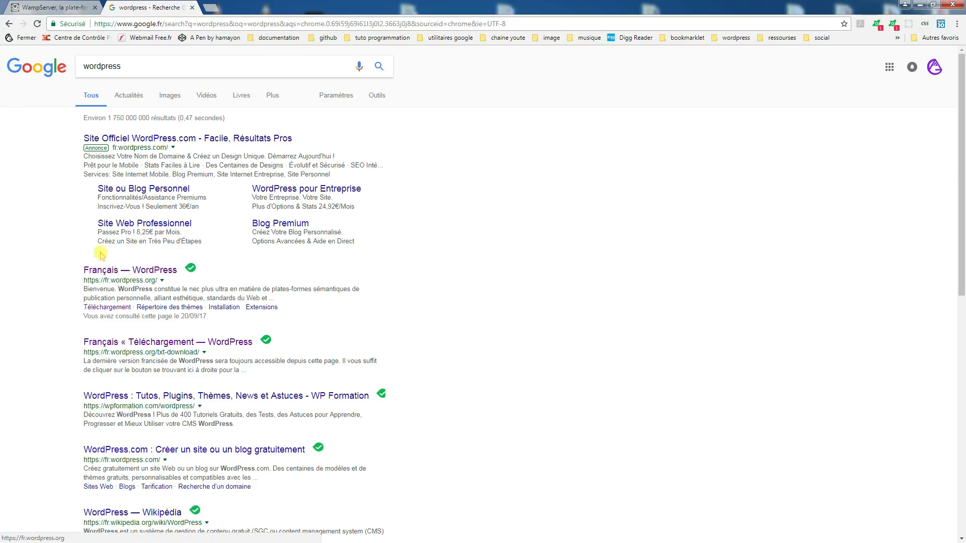
{"action": "left_click", "coordinate": [151, 271]}
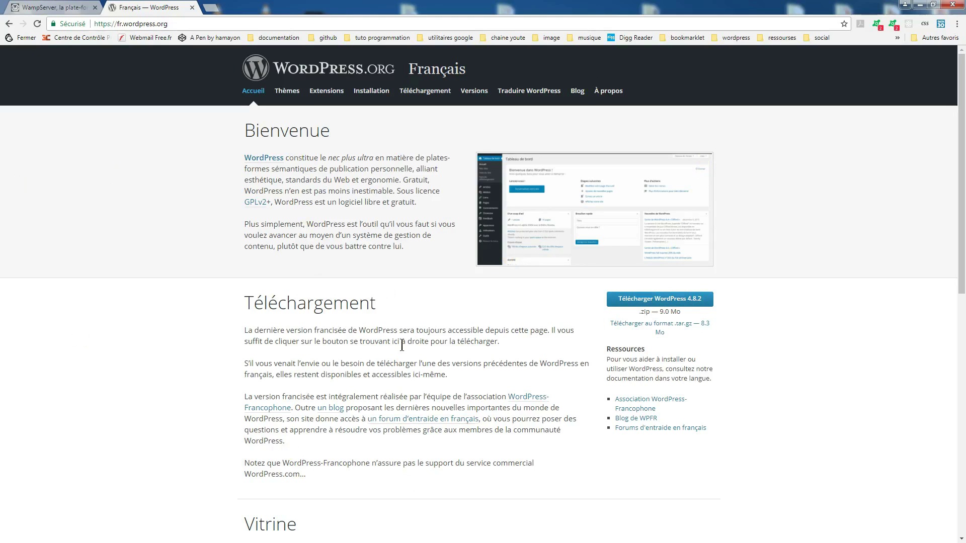
Minimize the browser and place the WordPress zip beside the WampServer installer on the desktop.
{"action": "left_click", "coordinate": [921, 5]}
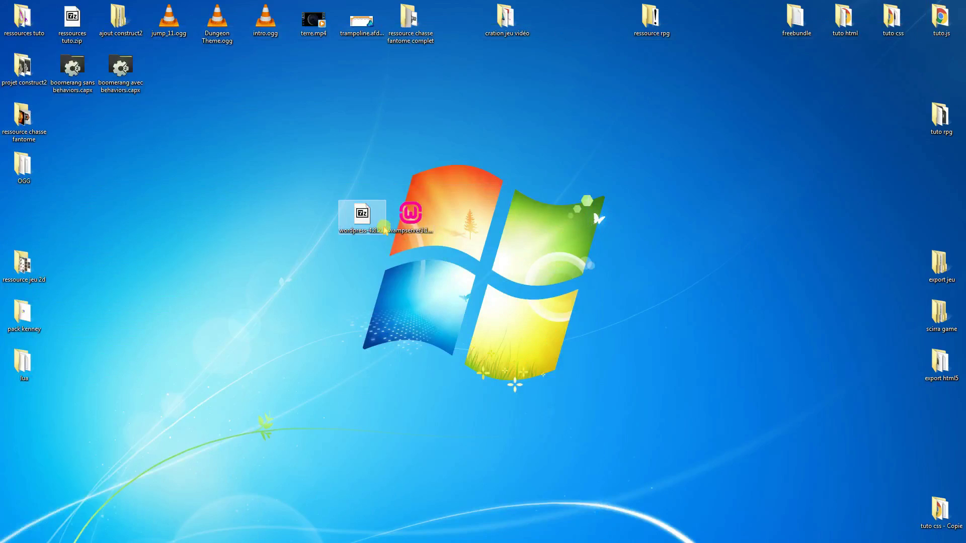
{"action": "left_click_drag", "start_coordinate": [407, 221], "coordinate": [456, 388]}
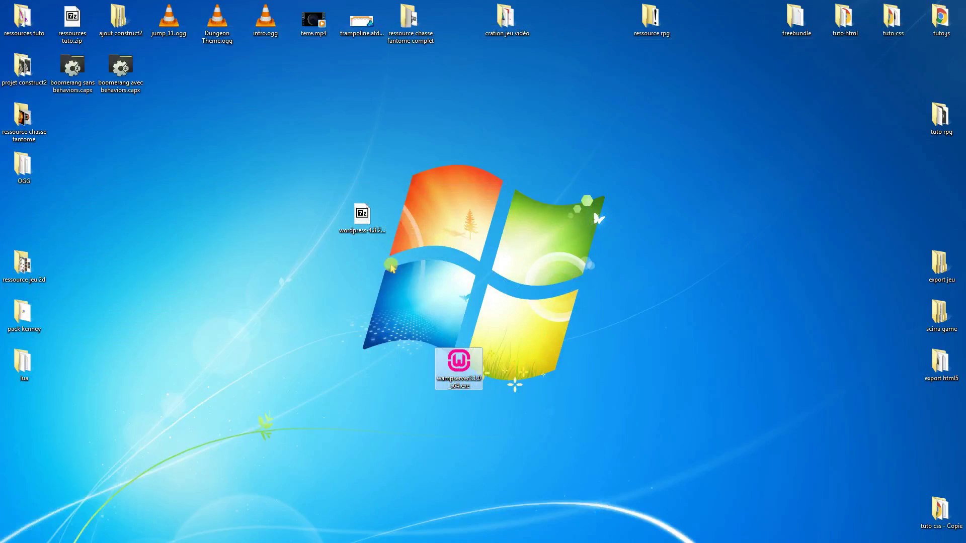
{"action": "left_click_drag", "start_coordinate": [370, 229], "coordinate": [407, 380]}
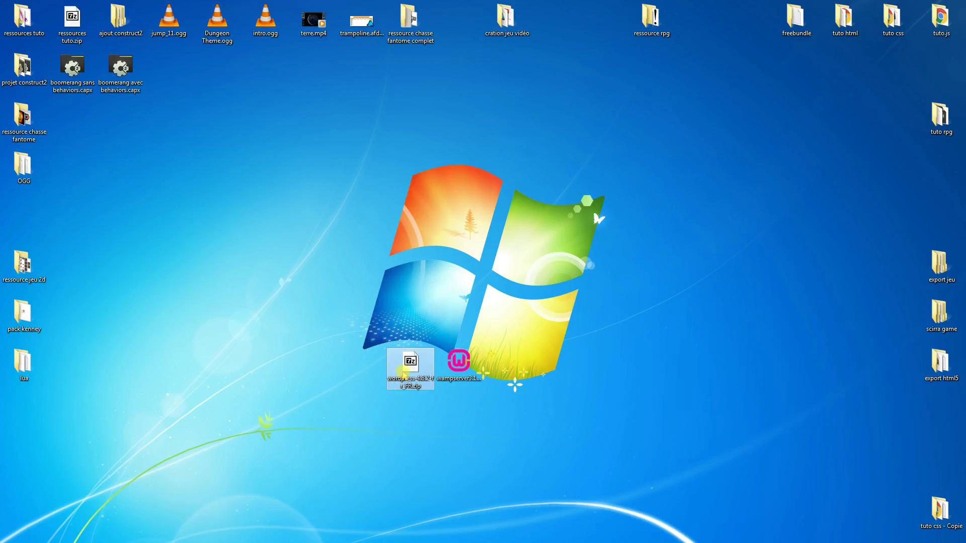
Extract the WordPress zip here with 7-Zip and place the wordpress folder below it.
{"action": "right_click", "coordinate": [405, 371]}
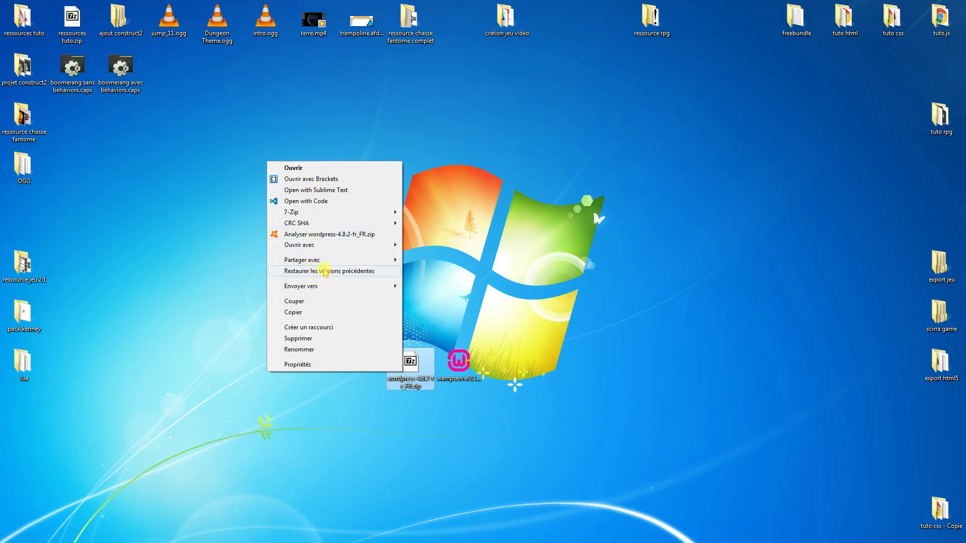
{"action": "mouse_move", "coordinate": [321, 214]}
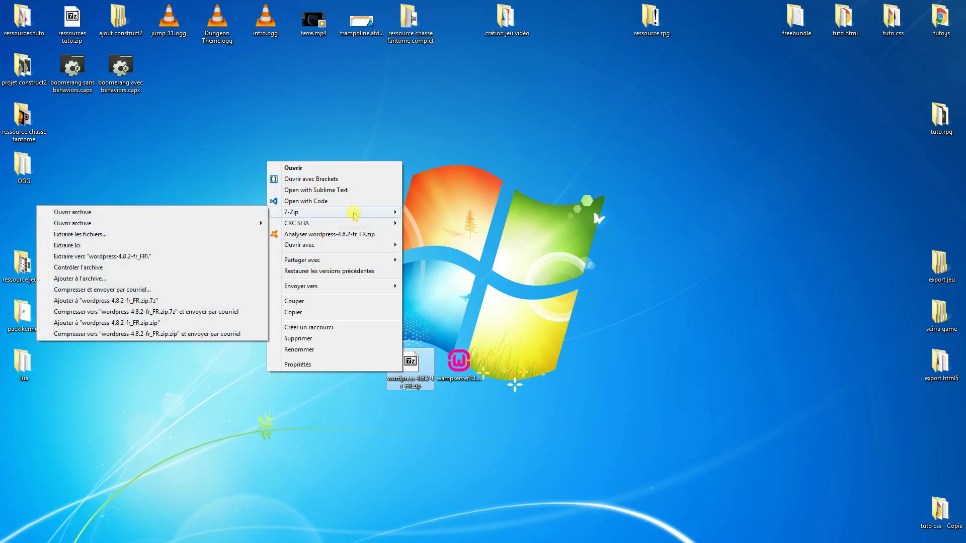
{"action": "left_click", "coordinate": [84, 247]}
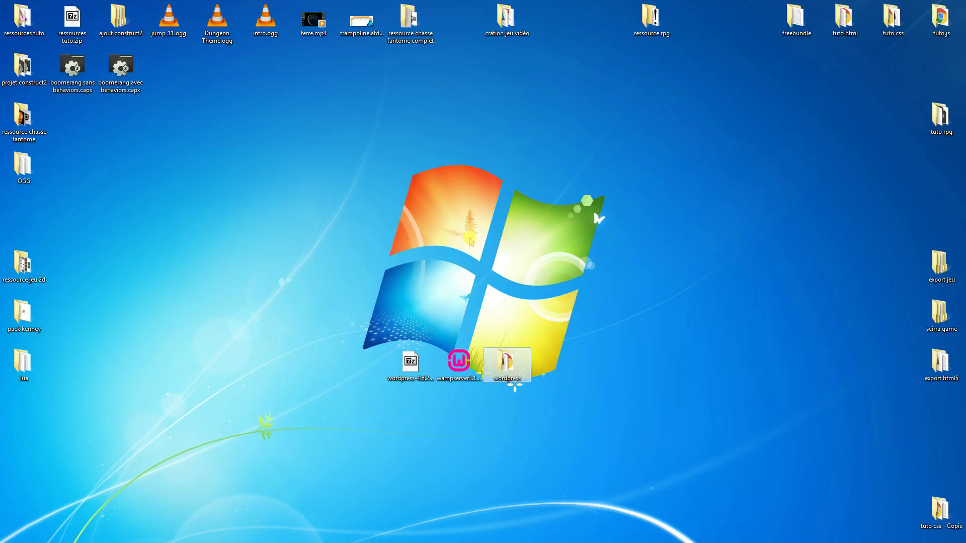
{"action": "left_click_drag", "start_coordinate": [511, 378], "coordinate": [414, 417]}
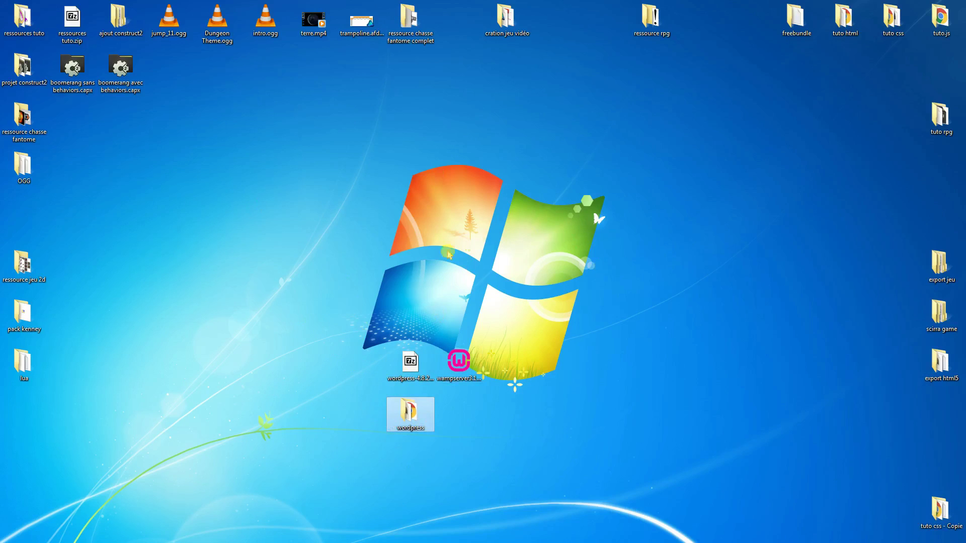
{"action": "mouse_move", "coordinate": [411, 415]}
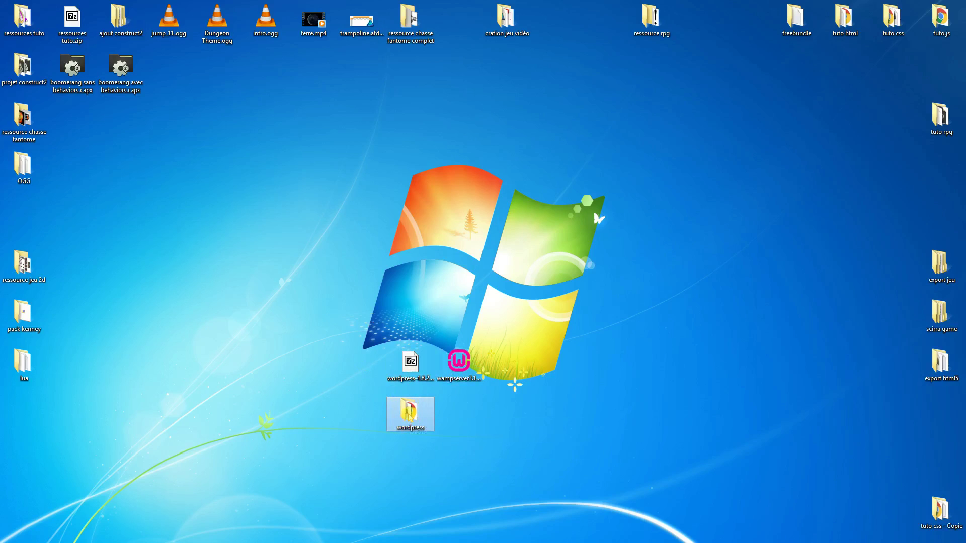
{"action": "left_click", "coordinate": [89, 297]}
{"action": "double_click", "coordinate": [410, 414]}
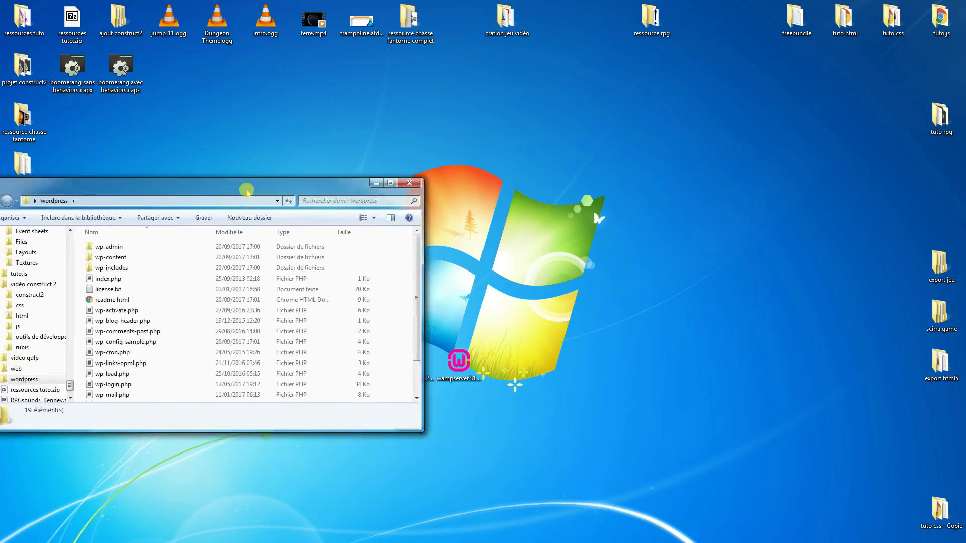
{"action": "left_click_drag", "start_coordinate": [251, 182], "coordinate": [614, 139]}
{"action": "mouse_move", "coordinate": [780, 203]}
{"action": "left_mouse_down"}
{"action": "mouse_move", "coordinate": [766, 252]}
{"action": "mouse_move", "coordinate": [779, 194]}
{"action": "left_mouse_up"}
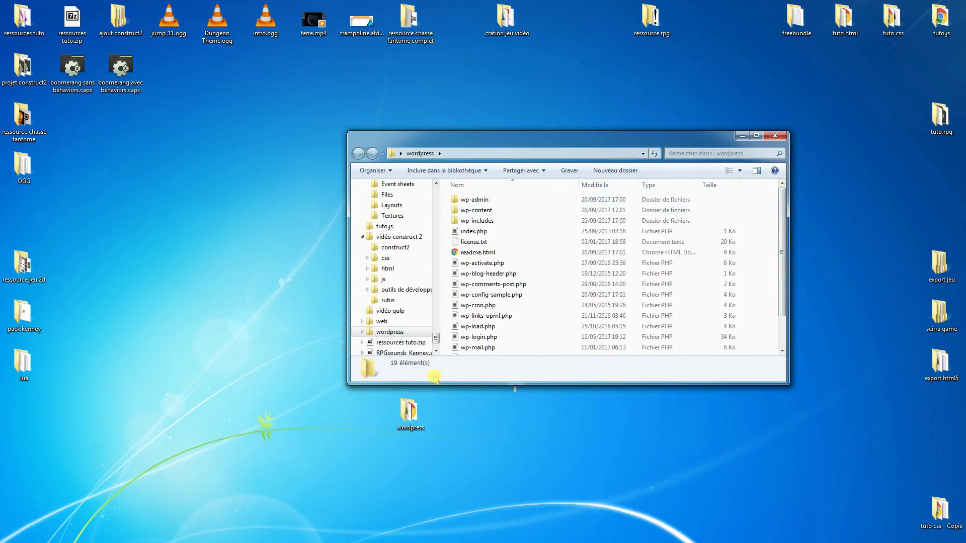
{"action": "left_click_drag", "start_coordinate": [783, 239], "coordinate": [783, 286]}
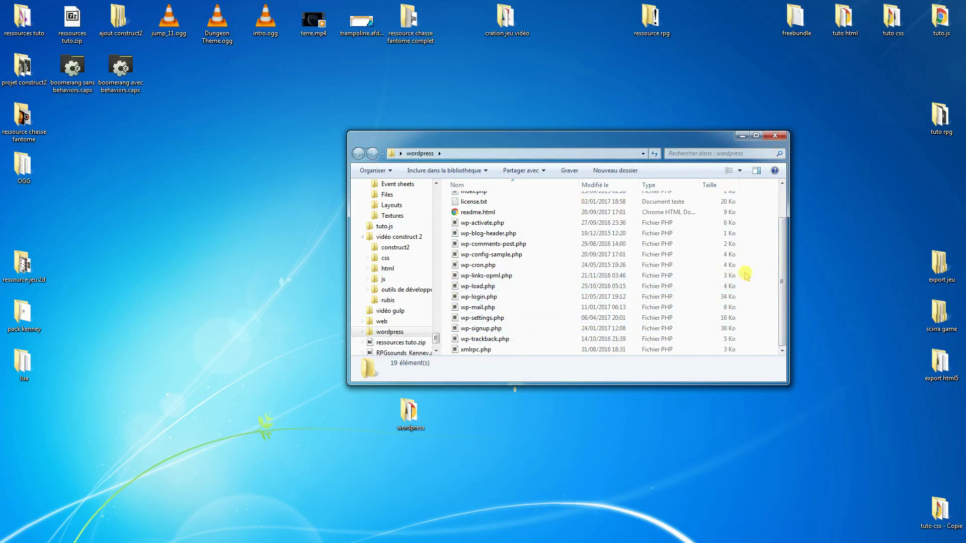
{"action": "left_click_drag", "start_coordinate": [784, 274], "coordinate": [788, 236]}
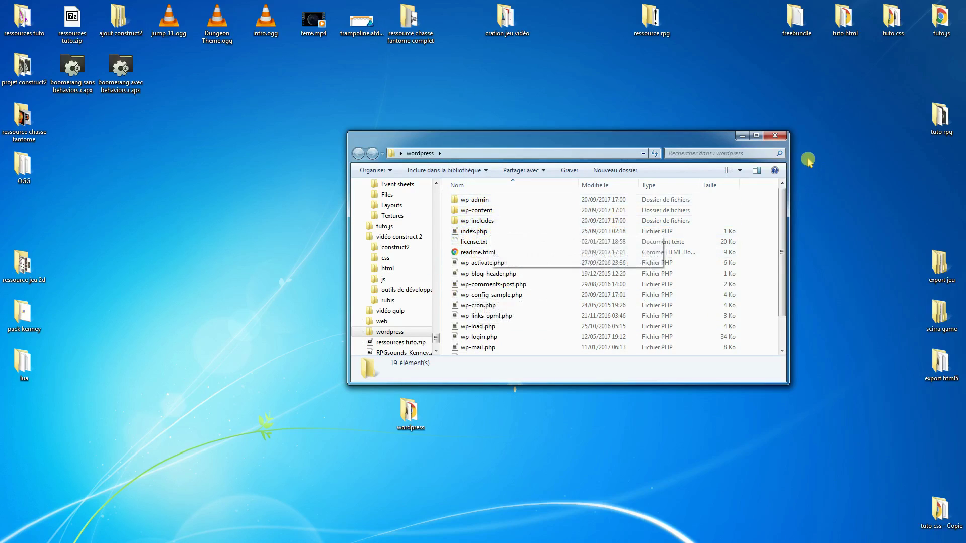
{"action": "left_click", "coordinate": [775, 135]}
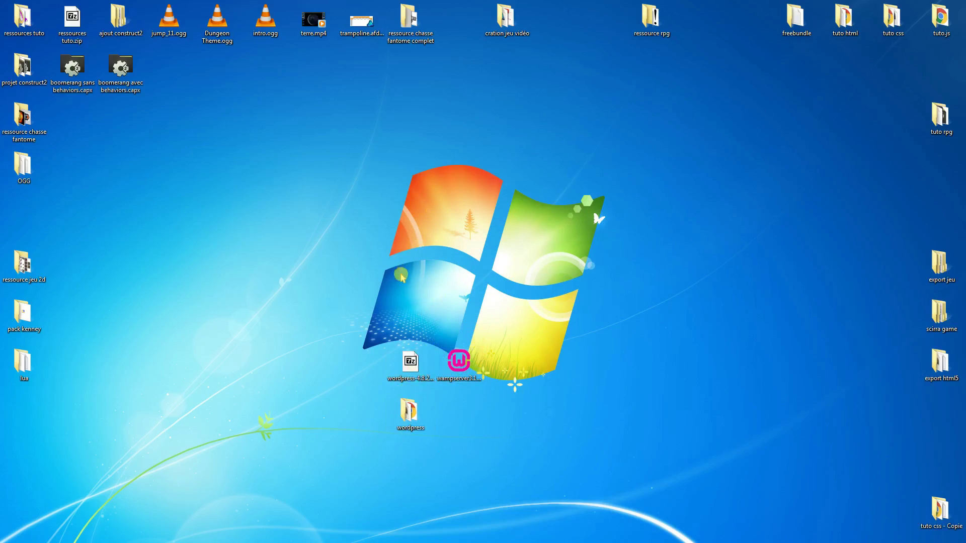
{"action": "double_click", "coordinate": [463, 367]}
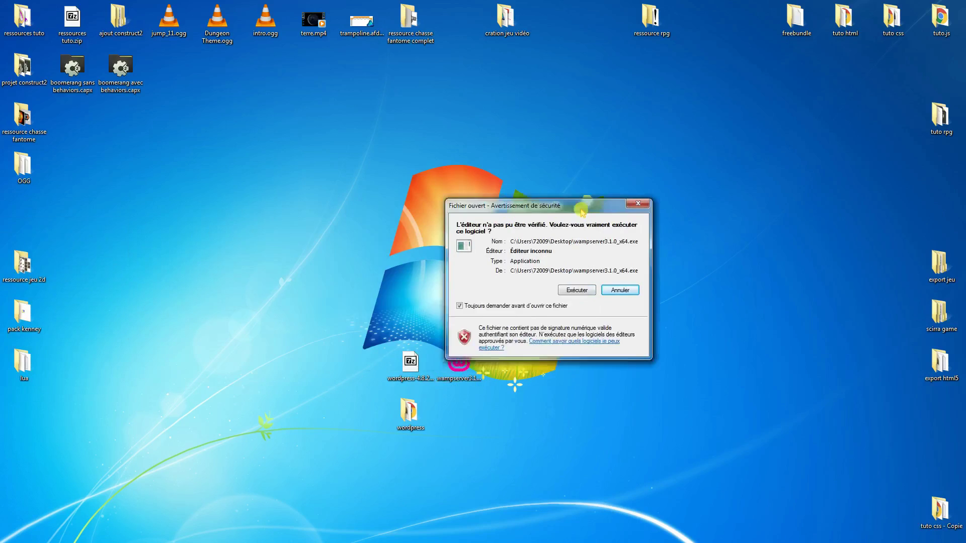
Run the installer in Français and accept the licence agreement.
{"action": "left_click", "coordinate": [633, 288]}
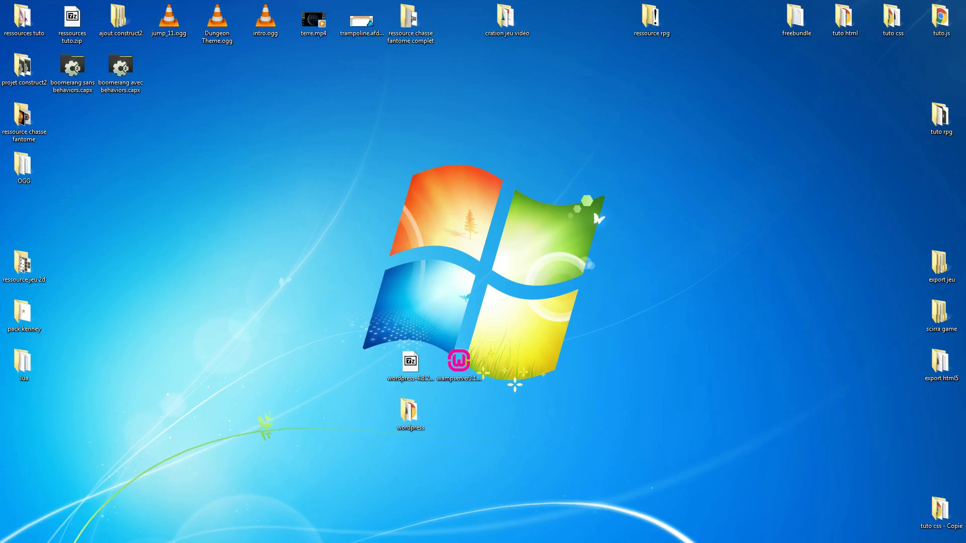
{"action": "left_click_drag", "start_coordinate": [560, 141], "coordinate": [513, 169]}
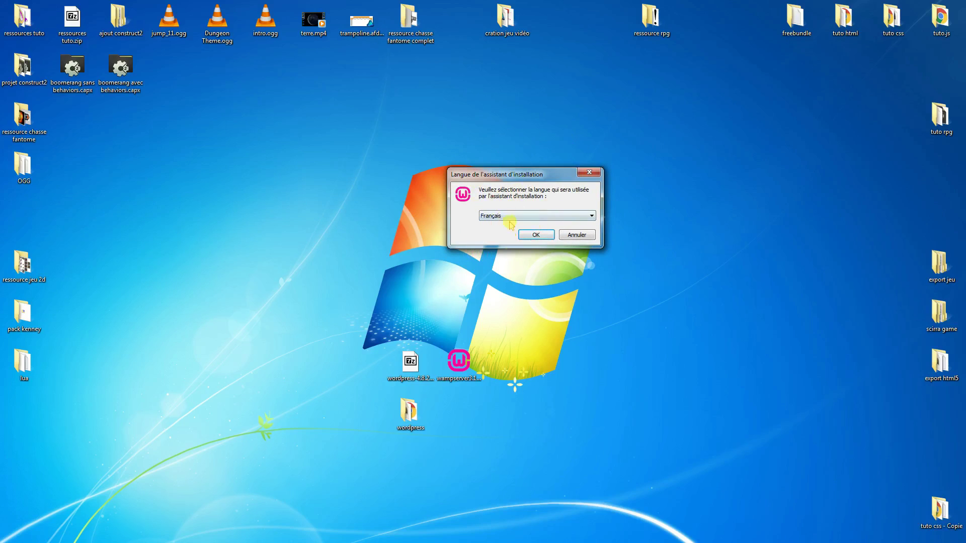
{"action": "left_click", "coordinate": [549, 236]}
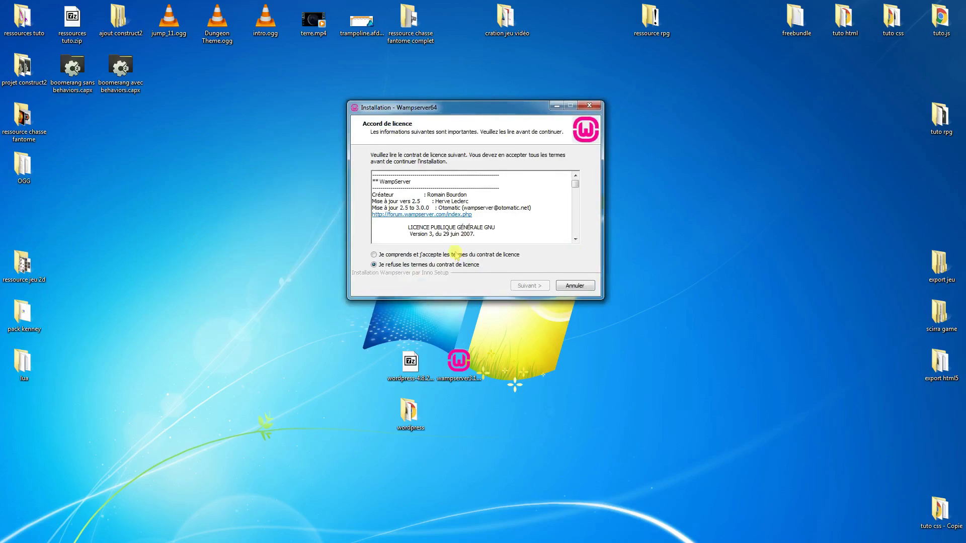
{"action": "left_click", "coordinate": [421, 257]}
{"action": "left_click", "coordinate": [575, 190]}
{"action": "mouse_move", "coordinate": [575, 190]}
{"action": "left_mouse_down"}
{"action": "mouse_move", "coordinate": [573, 225]}
{"action": "mouse_move", "coordinate": [577, 182]}
{"action": "left_mouse_up"}
{"action": "left_click", "coordinate": [529, 286]}
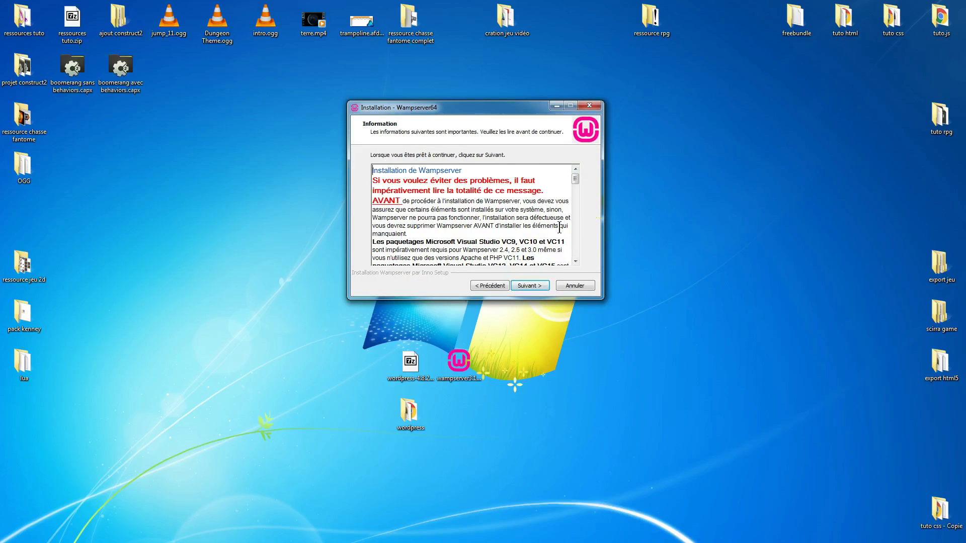
Keep c:\wamp64 as the install folder and Wampserver64 as the Start menu folder.
{"action": "left_click_drag", "start_coordinate": [576, 179], "coordinate": [513, 383]}
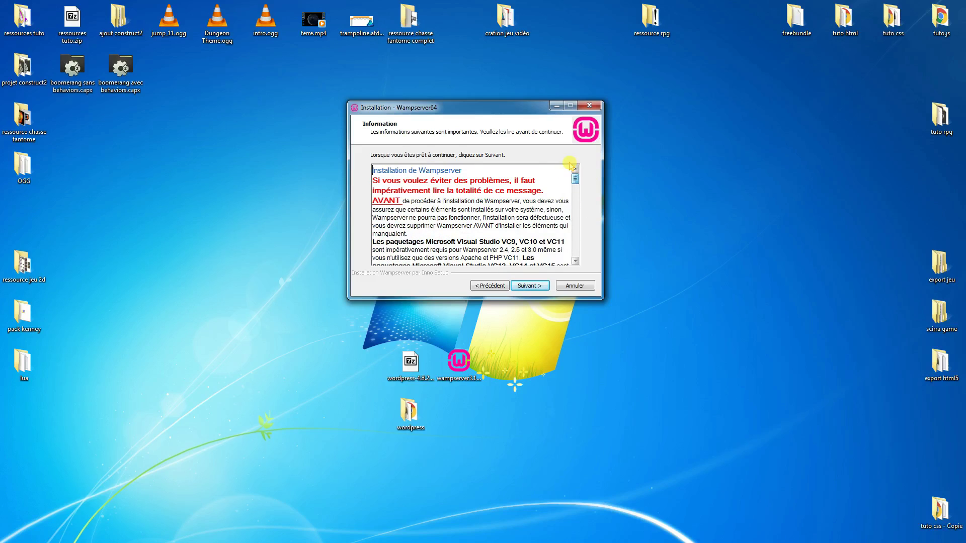
{"action": "left_click", "coordinate": [532, 286]}
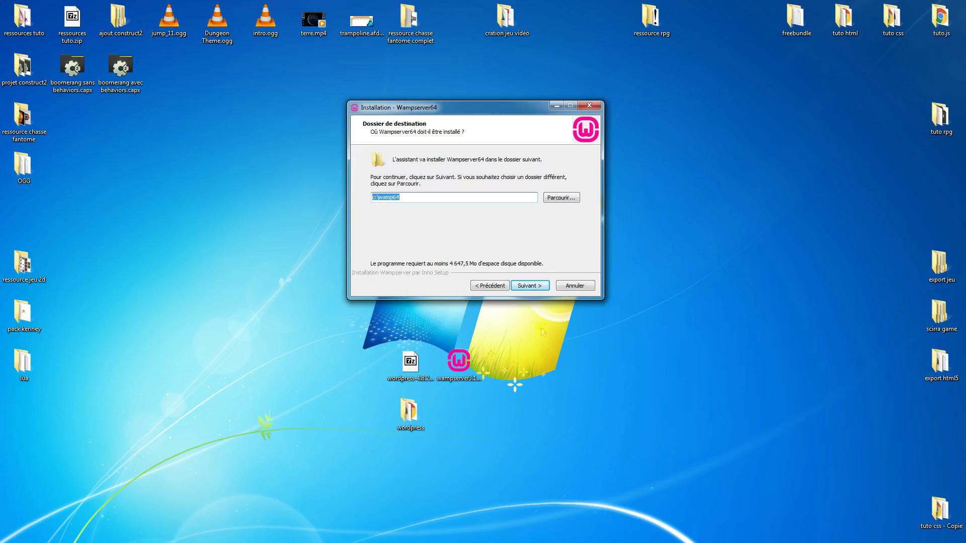
{"action": "left_click", "coordinate": [529, 286]}
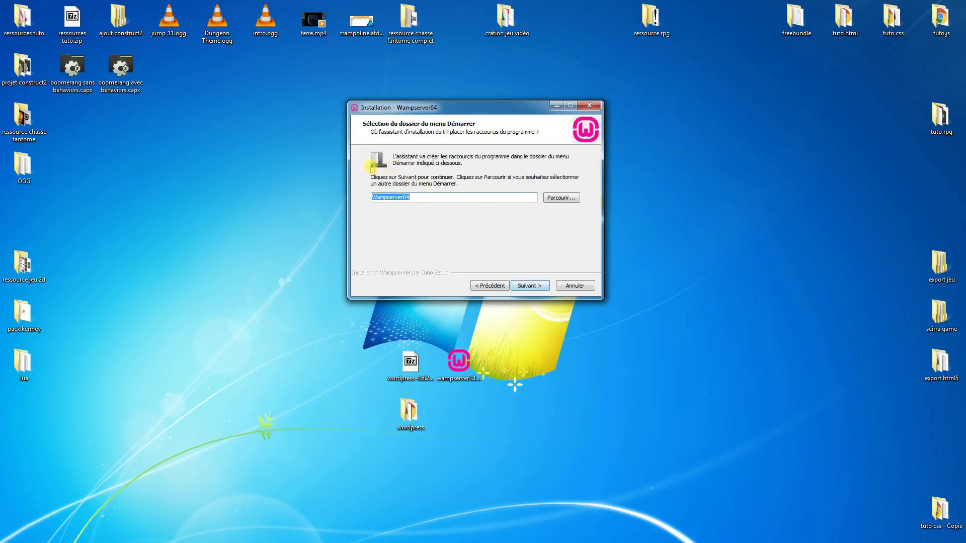
{"action": "left_click", "coordinate": [533, 286]}
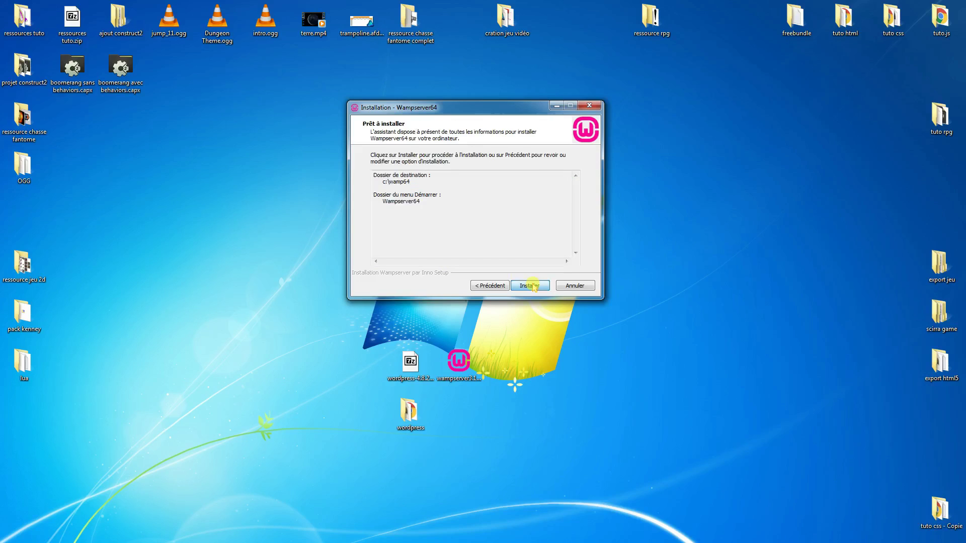
Launch the WampServer installation and let it run until the browser prompt appears.
{"action": "left_click", "coordinate": [524, 286]}
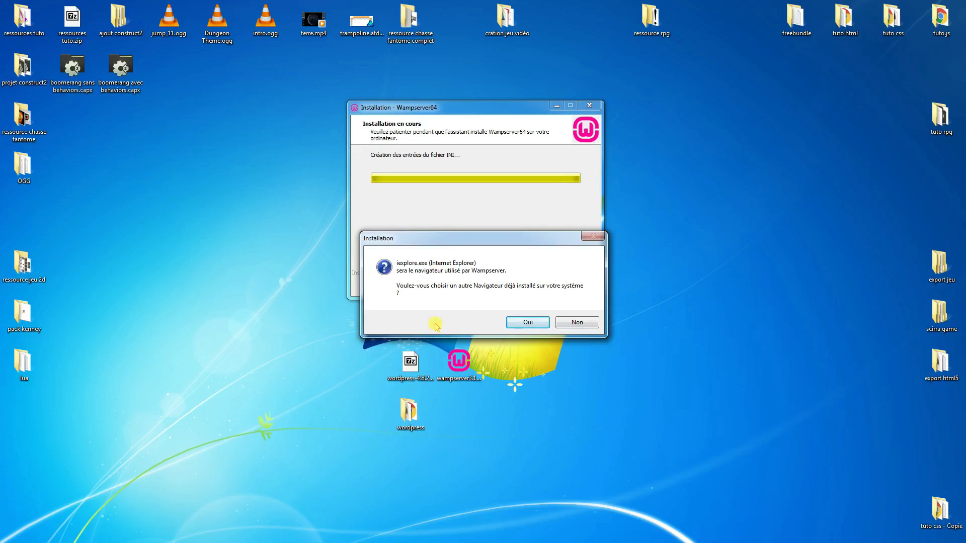
Opt for a different browser and browse to C:\Program Files (x86).
{"action": "left_click", "coordinate": [527, 321]}
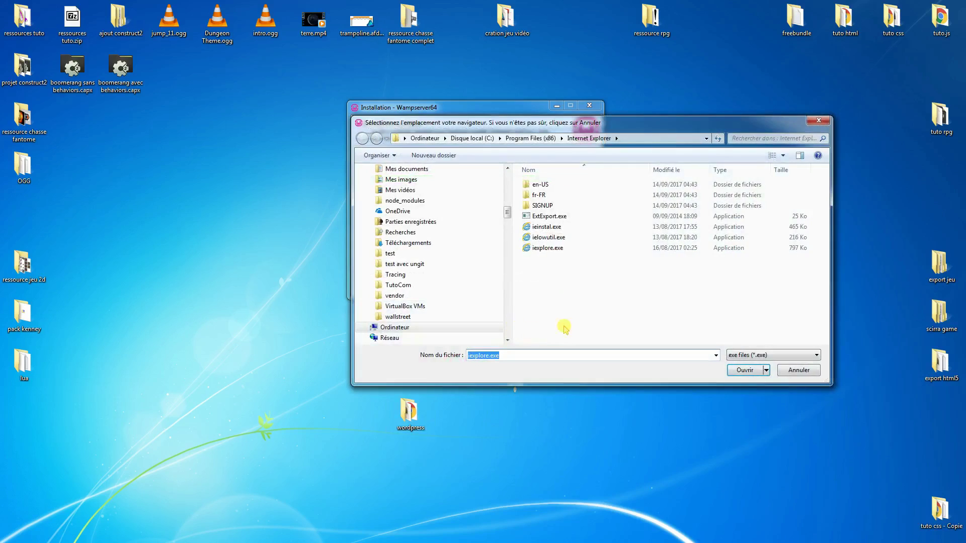
{"action": "scroll", "coordinate": [503, 192], "scroll_direction": "up", "scroll_amount": 10}
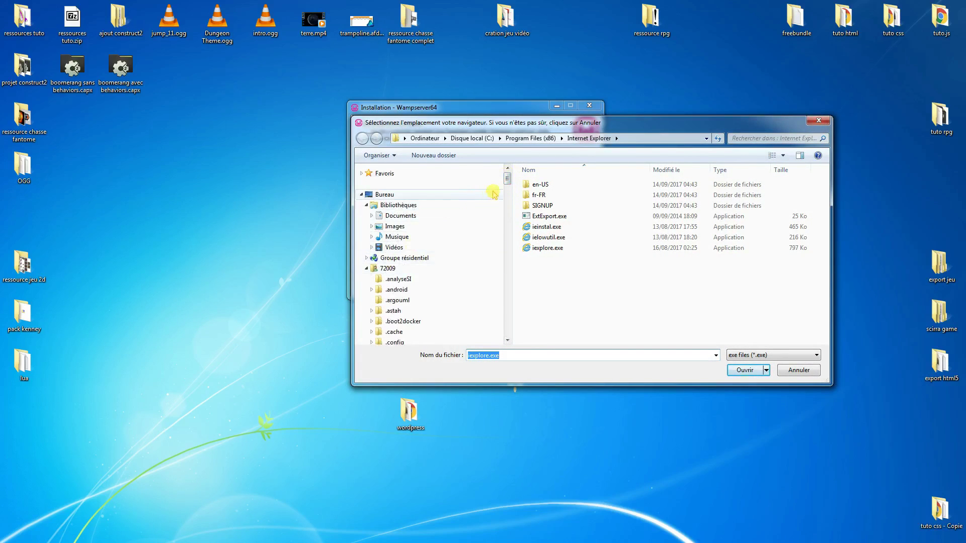
{"action": "left_click_drag", "start_coordinate": [502, 183], "coordinate": [499, 223]}
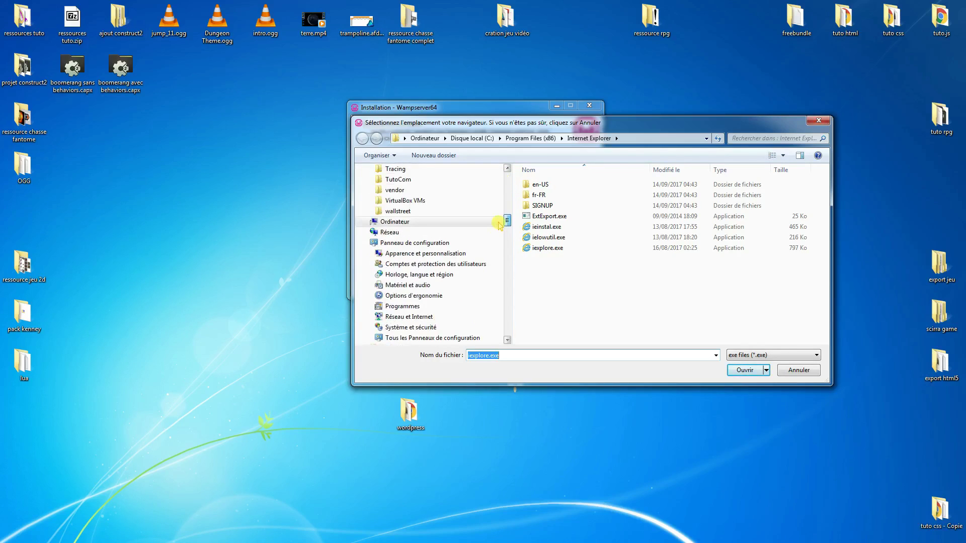
{"action": "left_click", "coordinate": [408, 222]}
{"action": "double_click", "coordinate": [560, 190]}
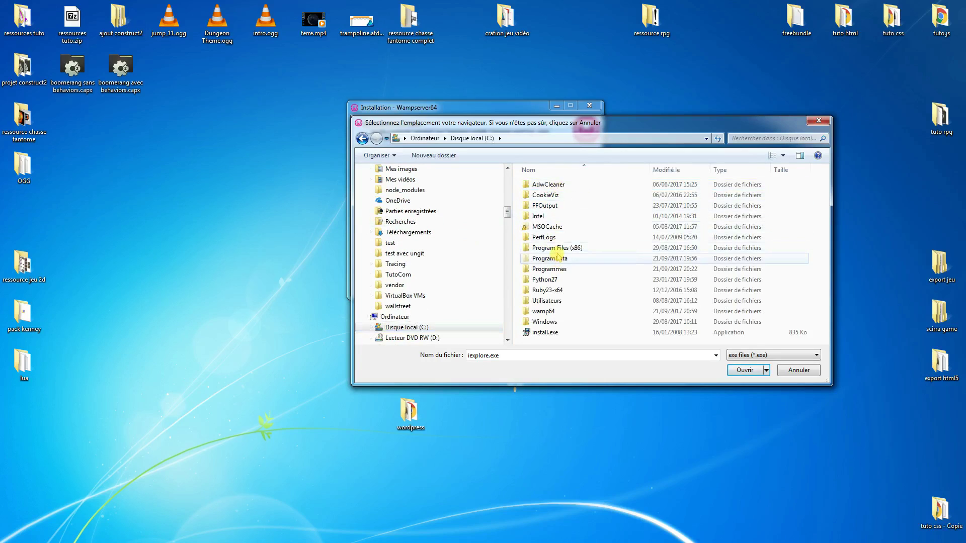
{"action": "double_click", "coordinate": [556, 248]}
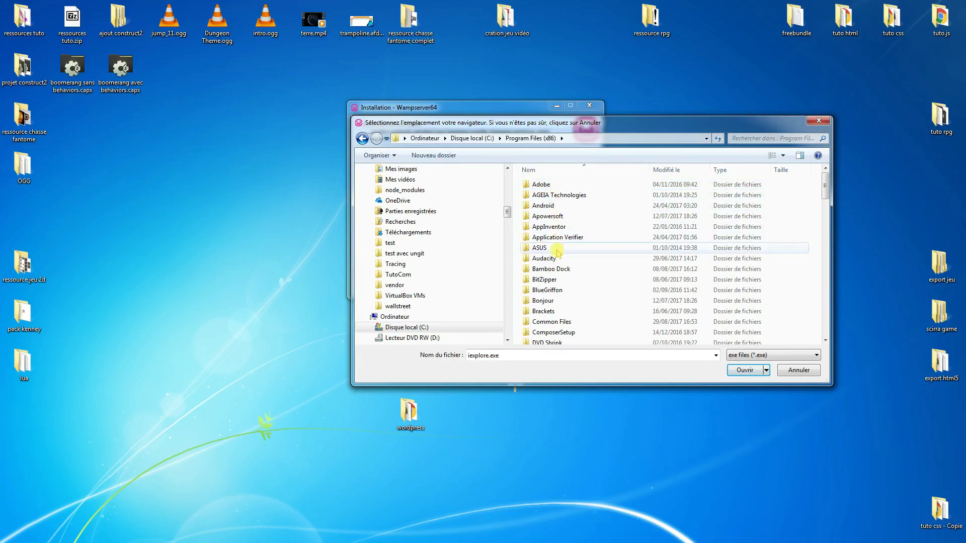
Select Google\Chrome\Application\chrome.exe as the browser and agree to replace Notepad too.
{"action": "scroll", "coordinate": [824, 200], "scroll_direction": "down", "scroll_amount": 2}
{"action": "left_click_drag", "start_coordinate": [824, 200], "coordinate": [823, 200]}
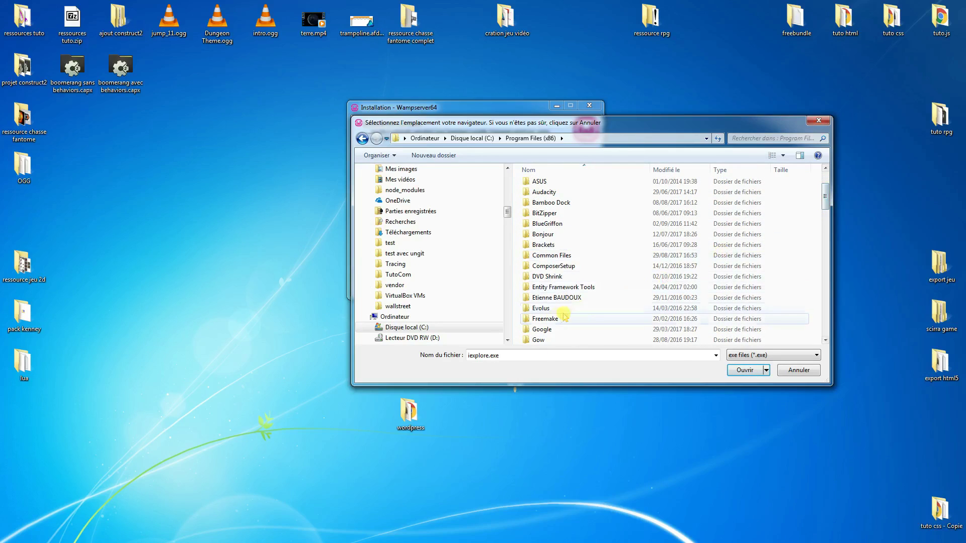
{"action": "double_click", "coordinate": [540, 329]}
{"action": "double_click", "coordinate": [544, 184]}
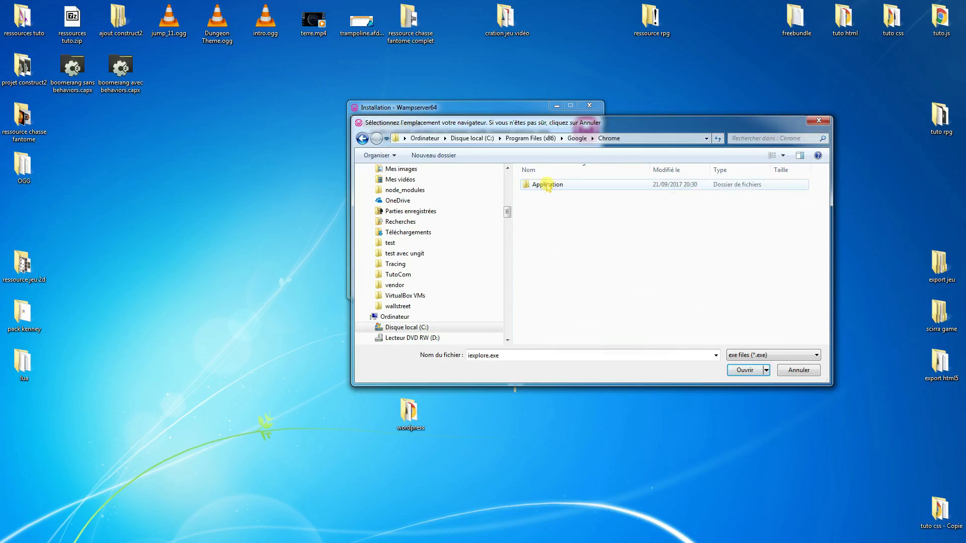
{"action": "double_click", "coordinate": [553, 186]}
{"action": "double_click", "coordinate": [547, 217]}
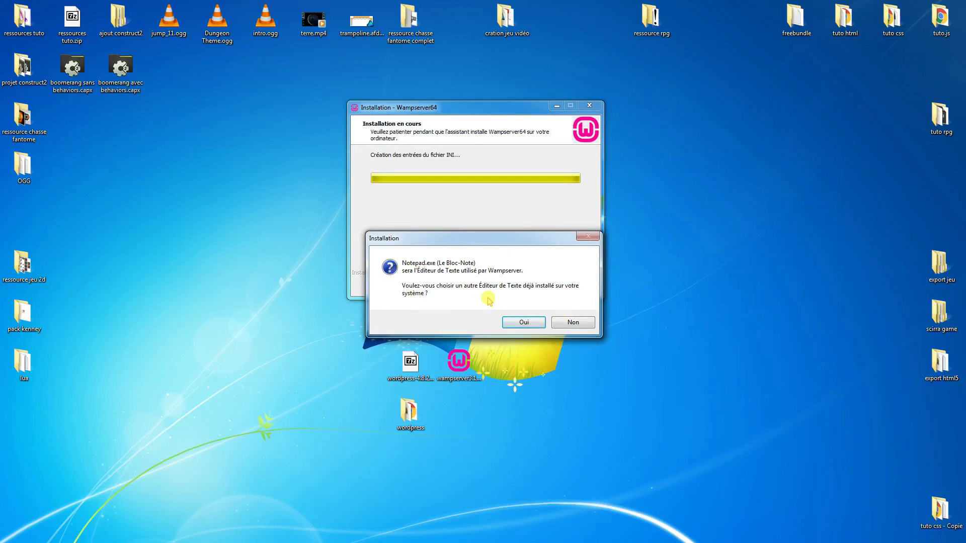
{"action": "left_click", "coordinate": [524, 322]}
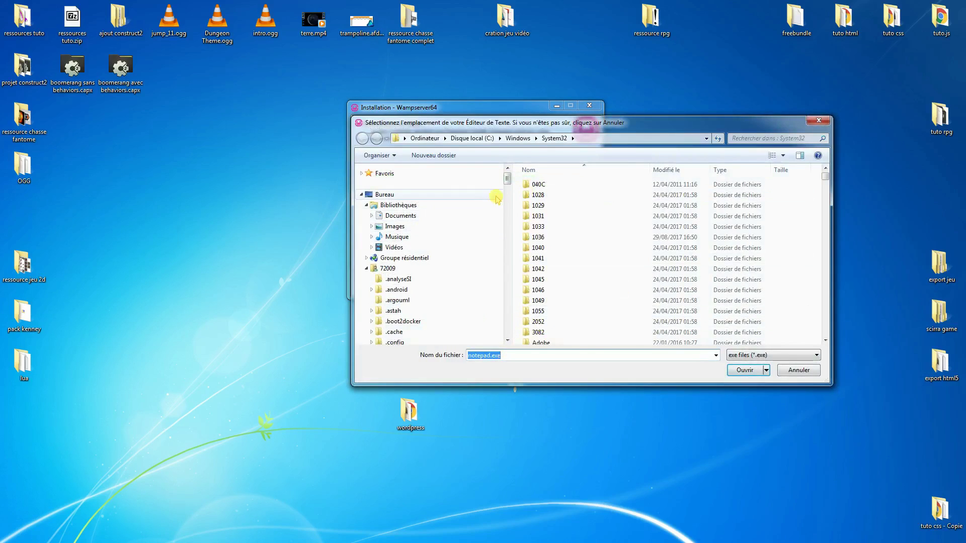
Browse to the Sublime Text 3 folder under C:\Programmes in the file dialog.
{"action": "scroll", "coordinate": [497, 206], "scroll_direction": "down", "scroll_amount": 10}
{"action": "scroll", "coordinate": [502, 223], "scroll_direction": "down", "scroll_amount": 1}
{"action": "left_click", "coordinate": [402, 221]}
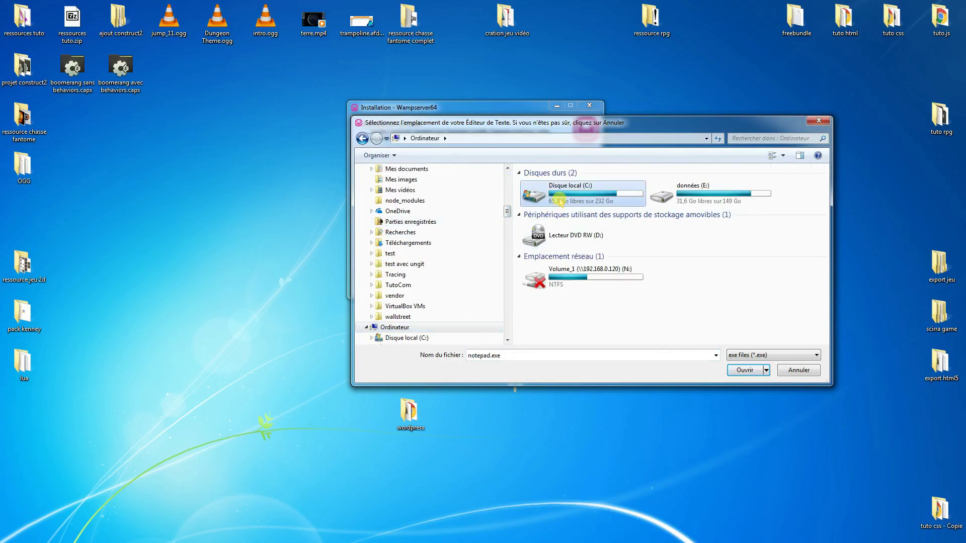
{"action": "double_click", "coordinate": [560, 201]}
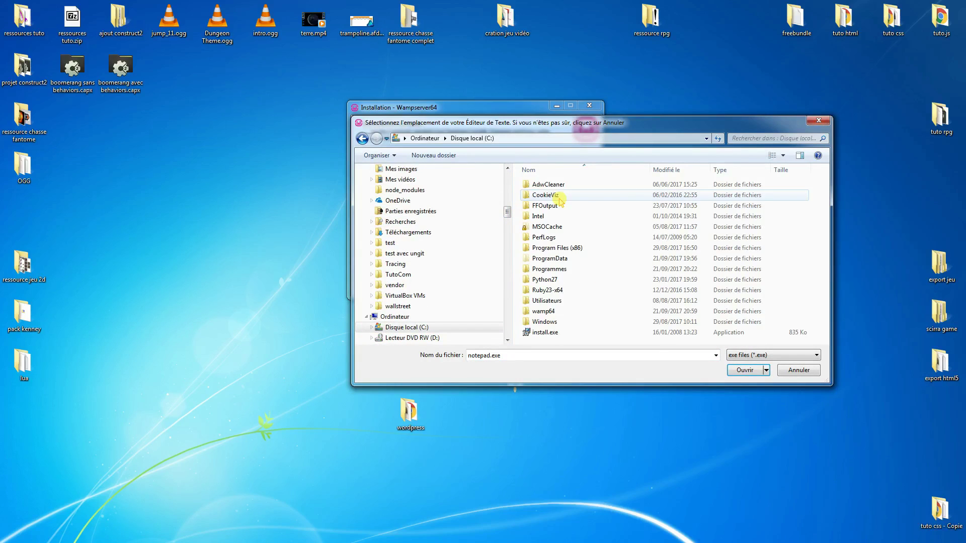
{"action": "double_click", "coordinate": [553, 269]}
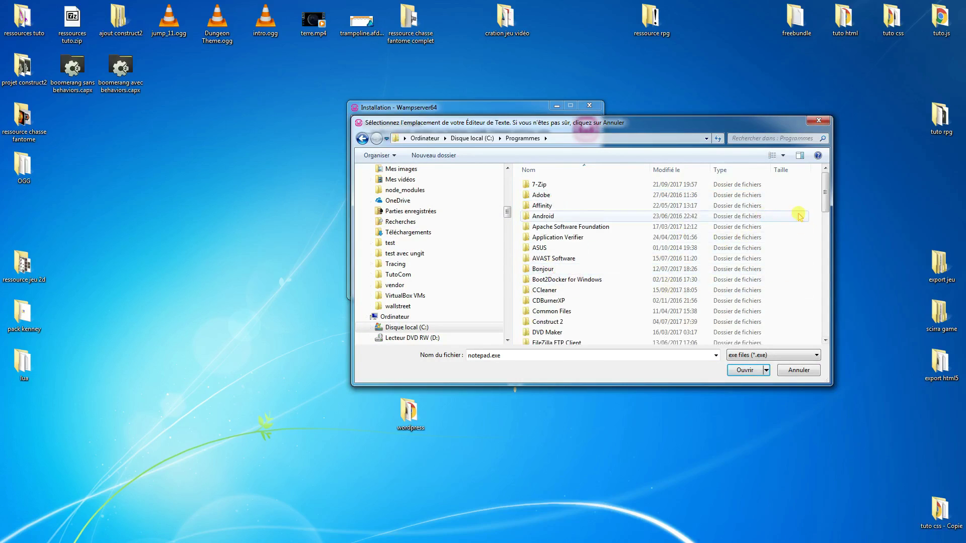
{"action": "left_click_drag", "start_coordinate": [822, 200], "coordinate": [806, 300]}
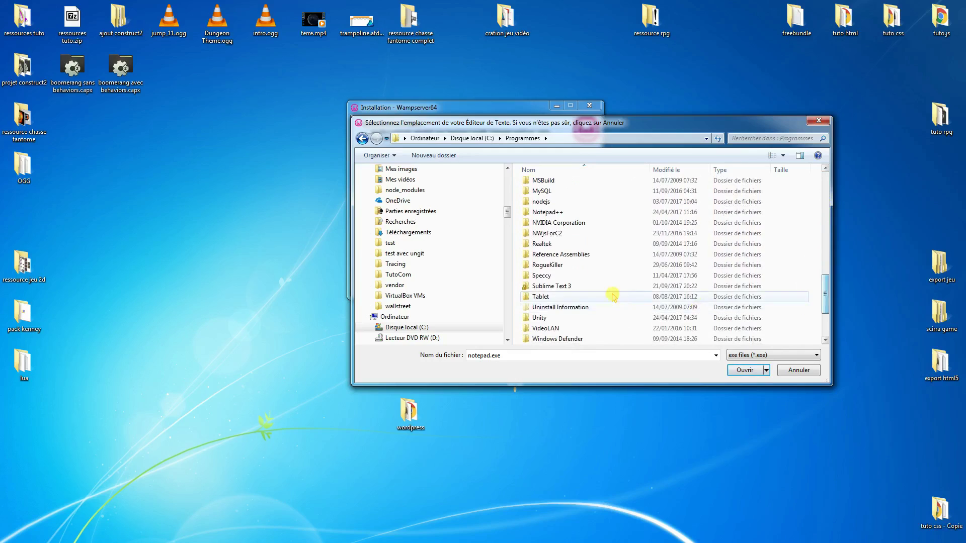
{"action": "double_click", "coordinate": [556, 284]}
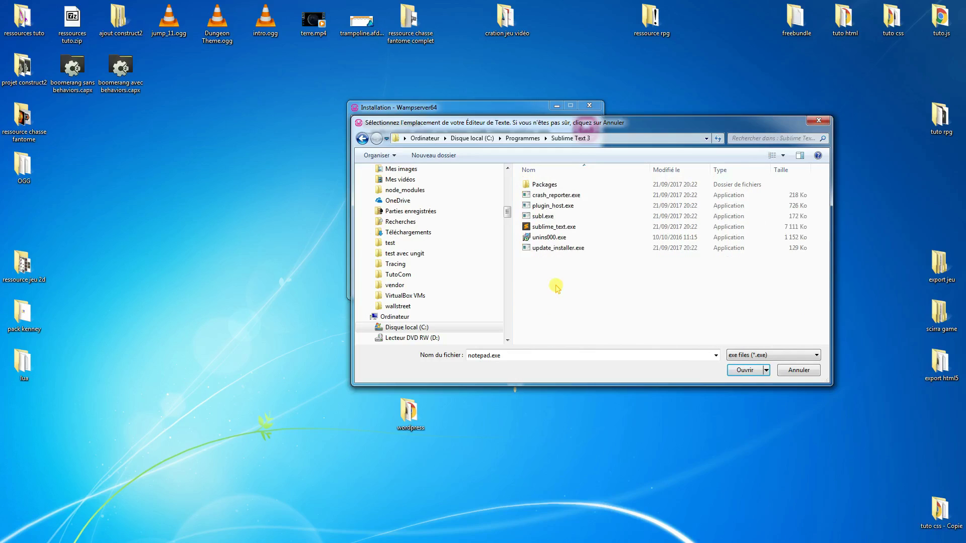
Choose sublime_text.exe as the text editor and finish the installation wizard.
{"action": "double_click", "coordinate": [570, 227]}
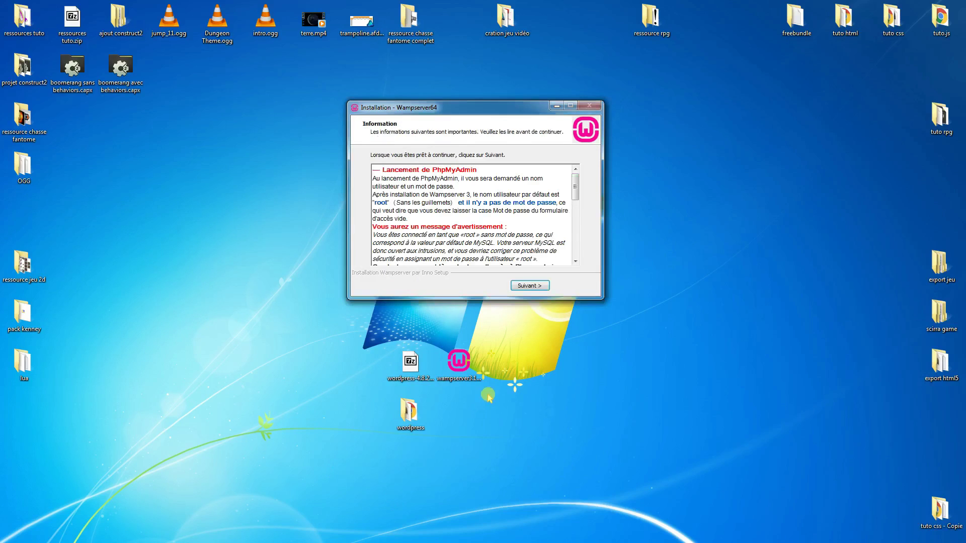
{"action": "left_click", "coordinate": [530, 285]}
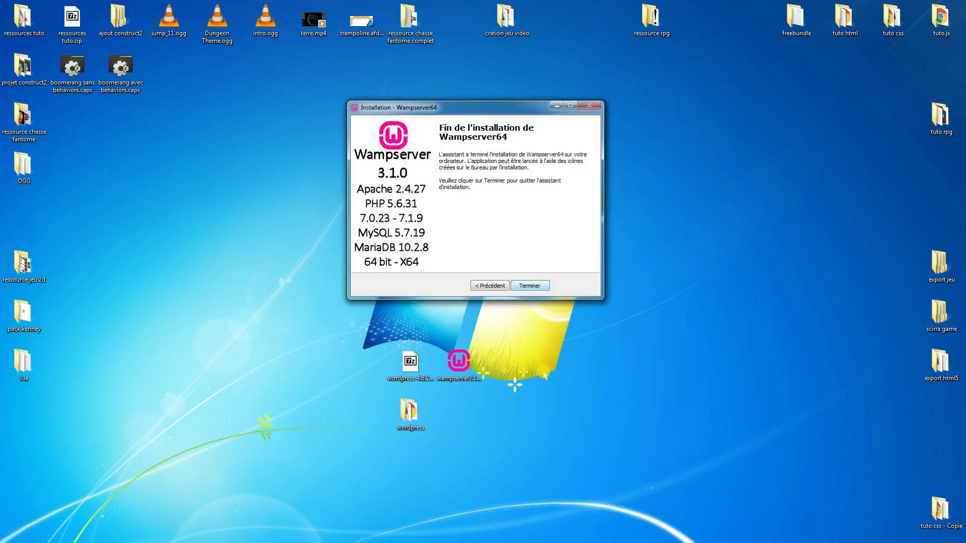
{"action": "left_click", "coordinate": [530, 286]}
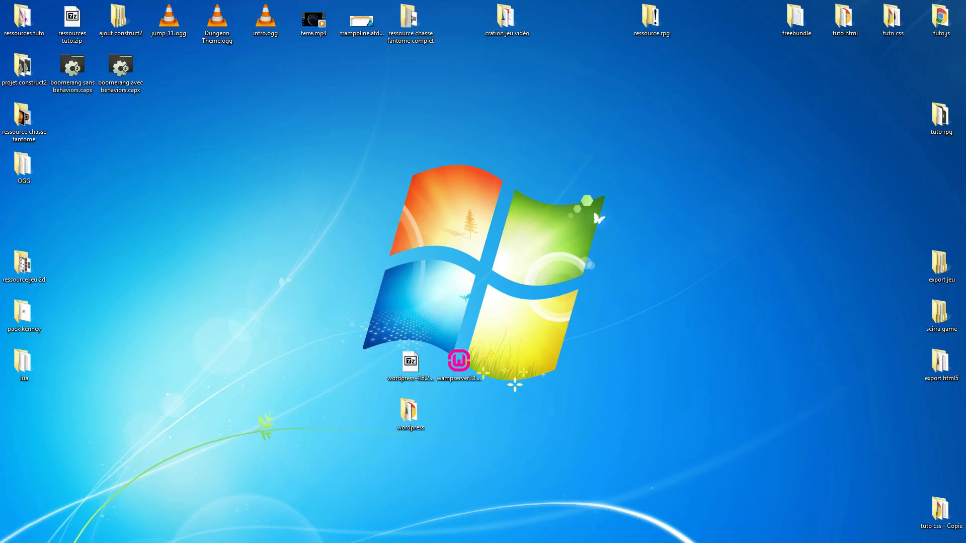
Place the Wampserver64 shortcut right of the logo, the installer bottom-left, and launch Wampserver64.
{"action": "left_click_drag", "start_coordinate": [210, 193], "coordinate": [553, 174]}
{"action": "left_click_drag", "start_coordinate": [458, 369], "coordinate": [24, 518]}
{"action": "left_click_drag", "start_coordinate": [545, 163], "coordinate": [633, 284]}
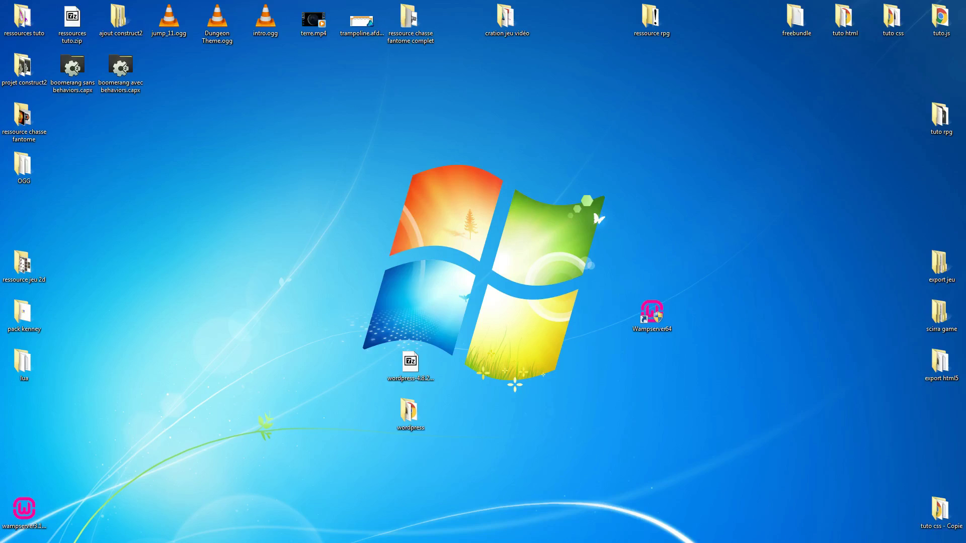
{"action": "mouse_move", "coordinate": [70, 540]}
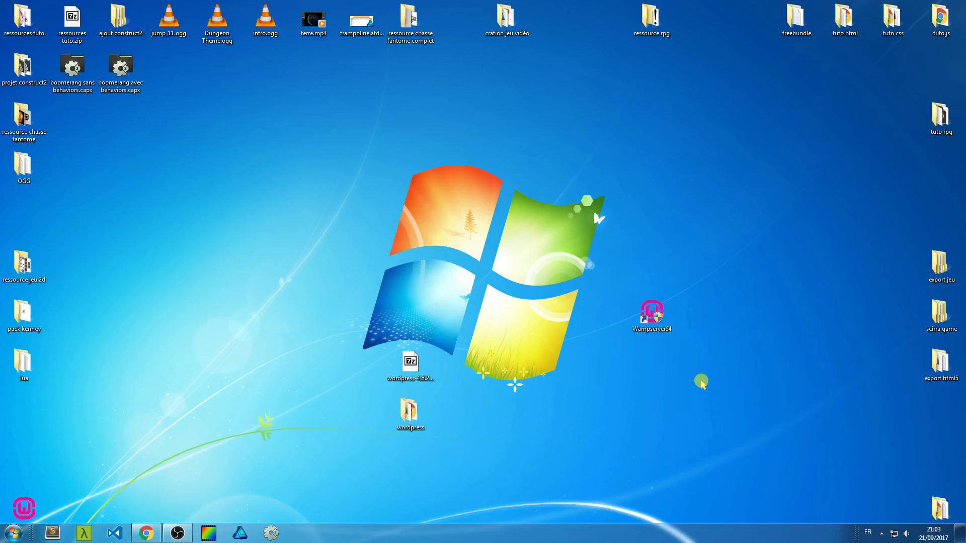
{"action": "double_click", "coordinate": [649, 316]}
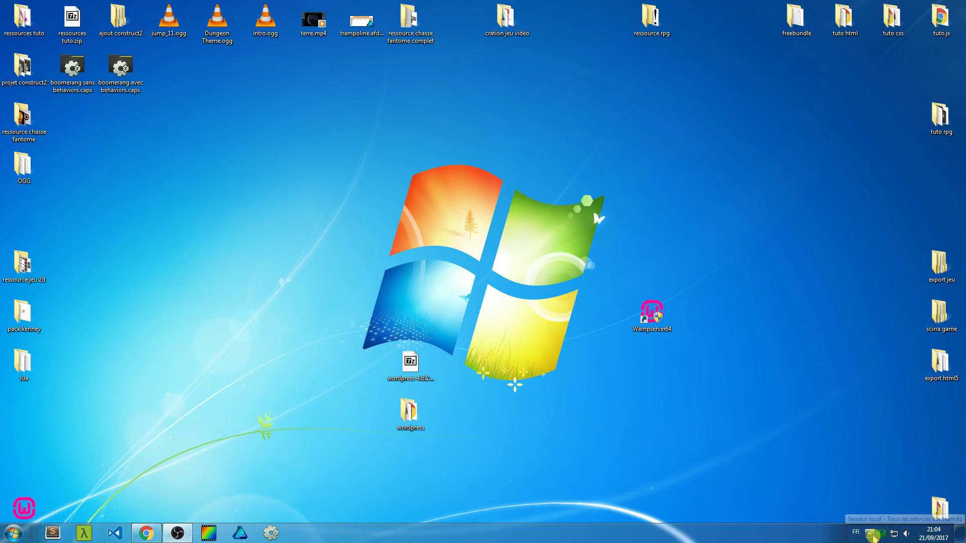
Check the WampServer tray icon among hidden notification icons to confirm all services run.
{"action": "left_click", "coordinate": [870, 534]}
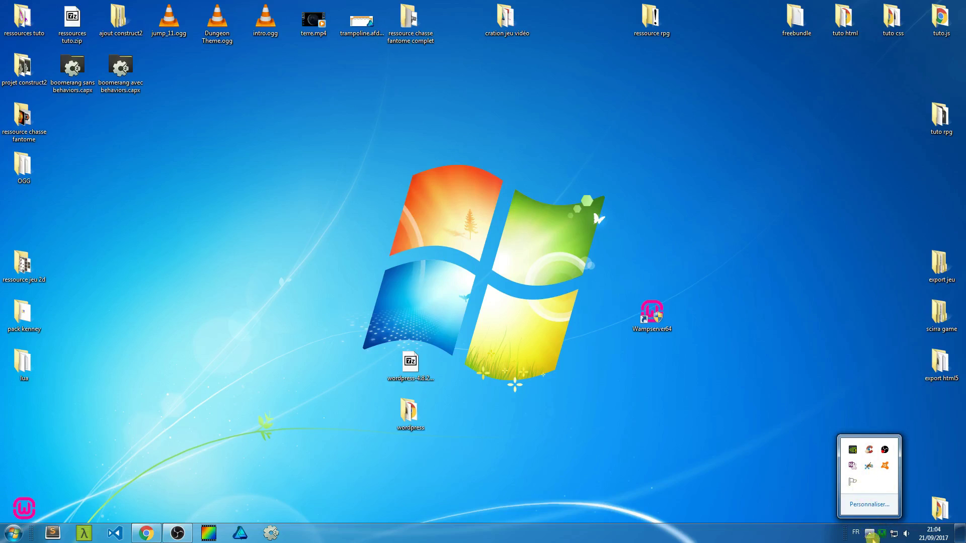
{"action": "left_click", "coordinate": [869, 534]}
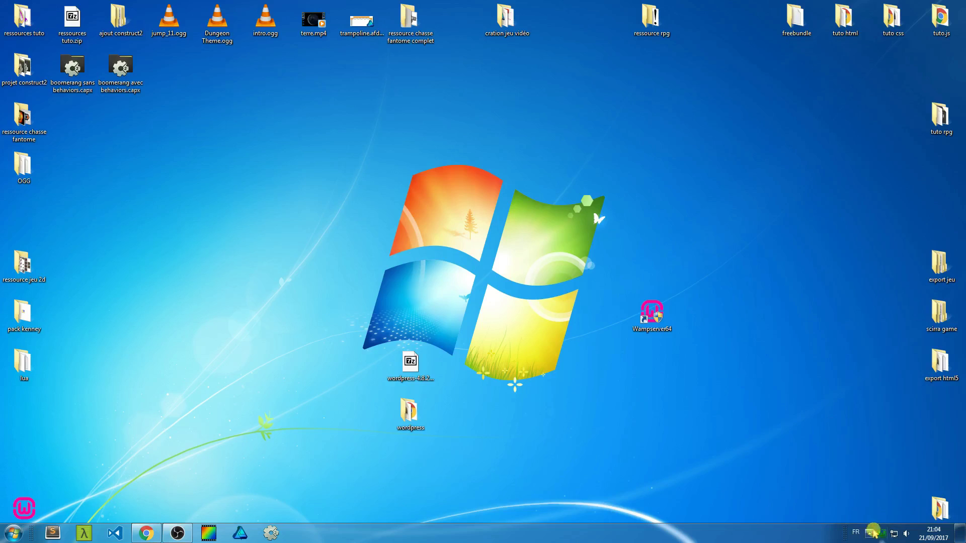
{"action": "mouse_move", "coordinate": [885, 537]}
Open C:\wamp64\www in Explorer via Ordinateur and move the window up-right.
{"action": "left_click", "coordinate": [14, 533]}
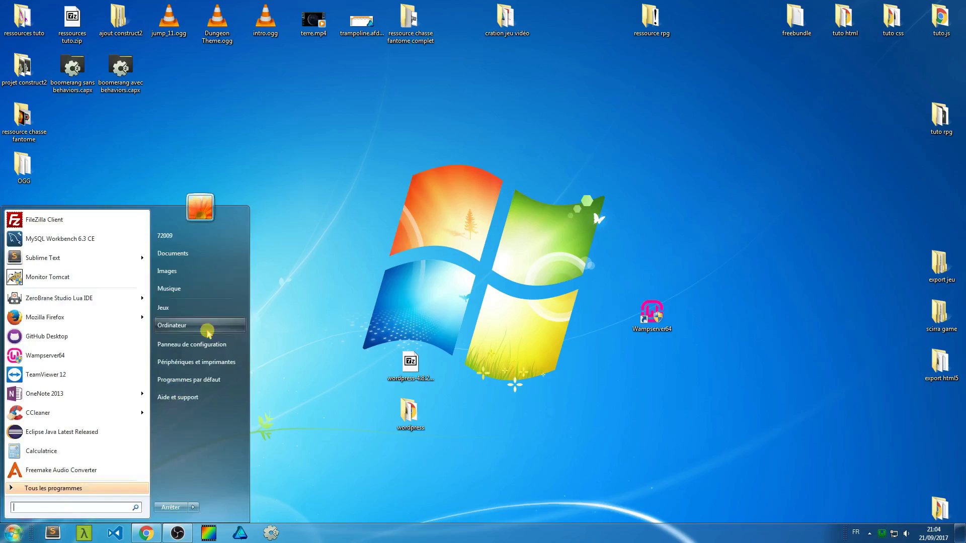
{"action": "left_click", "coordinate": [186, 325]}
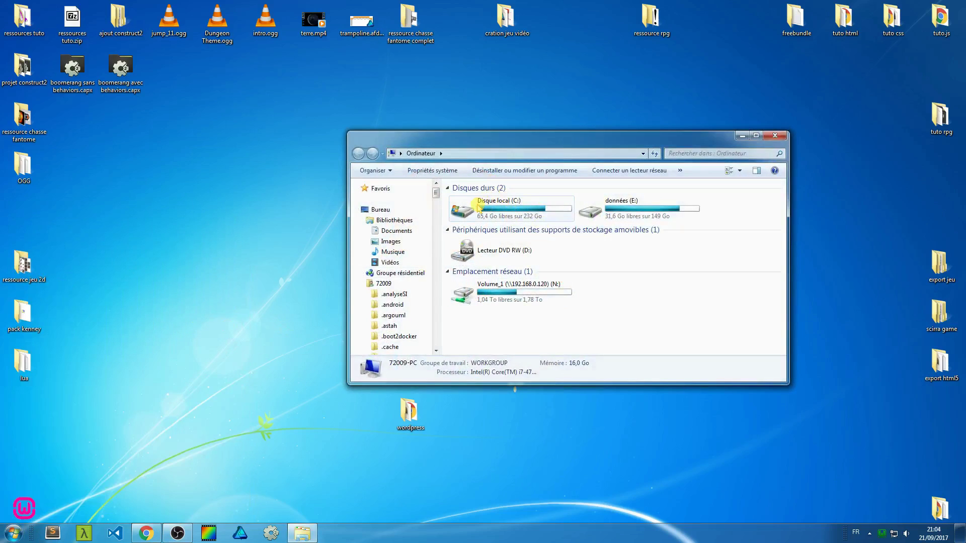
{"action": "double_click", "coordinate": [478, 206]}
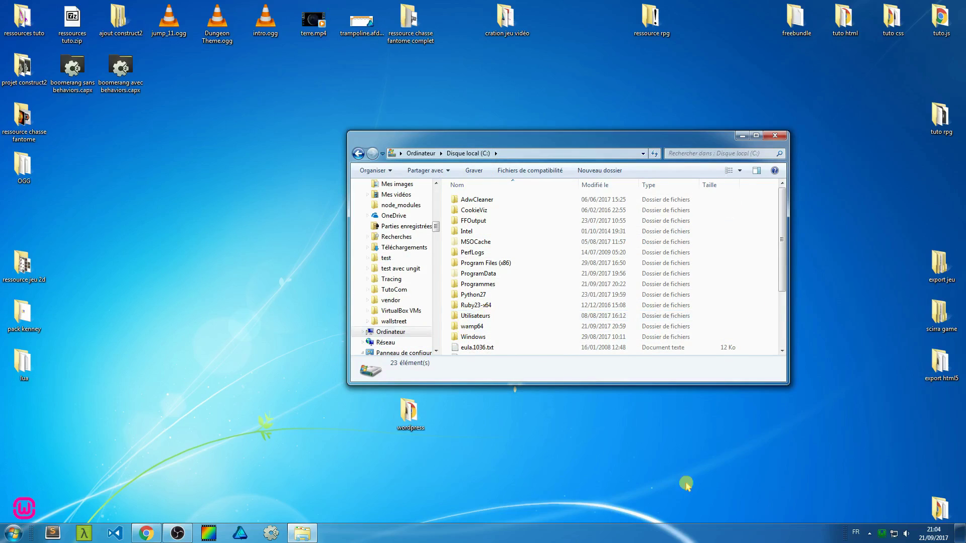
{"action": "left_click", "coordinate": [358, 154]}
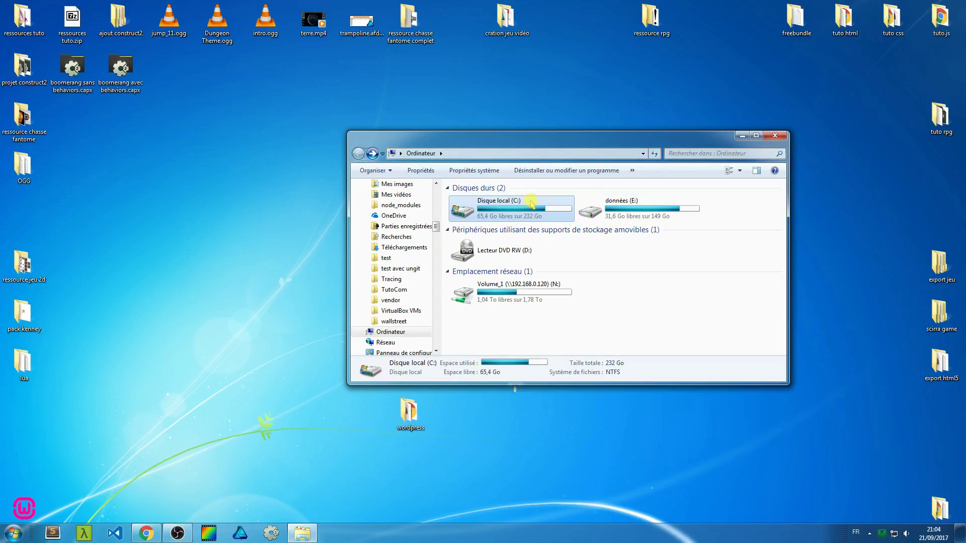
{"action": "double_click", "coordinate": [507, 210]}
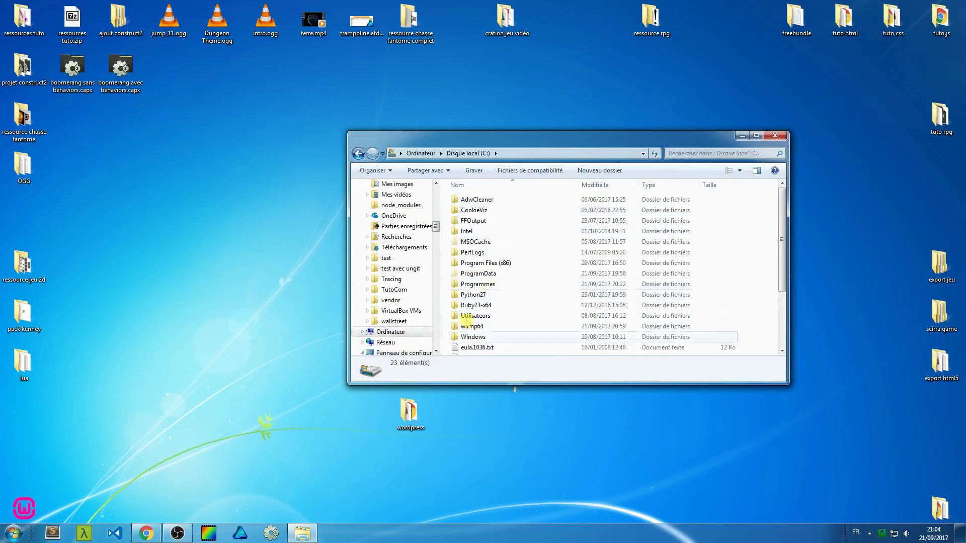
{"action": "double_click", "coordinate": [487, 327]}
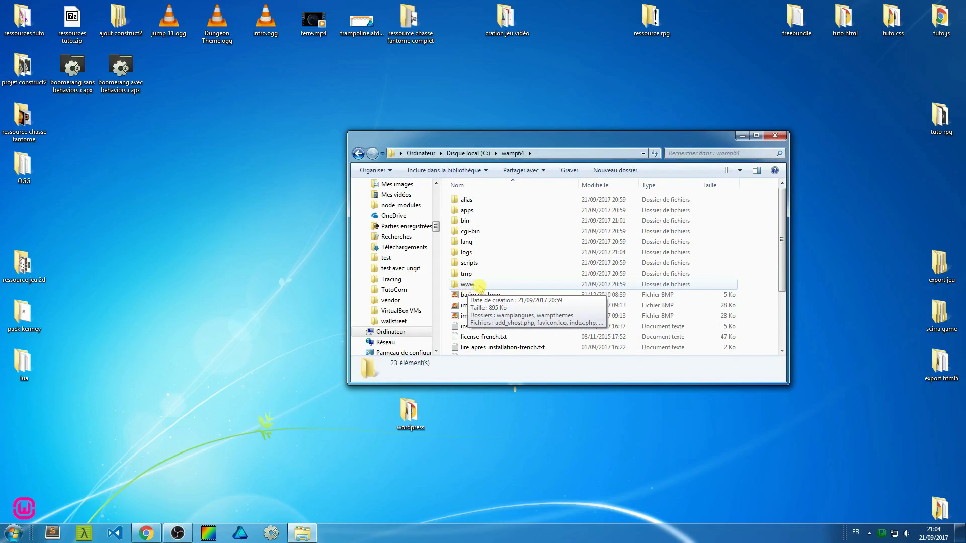
{"action": "double_click", "coordinate": [476, 285]}
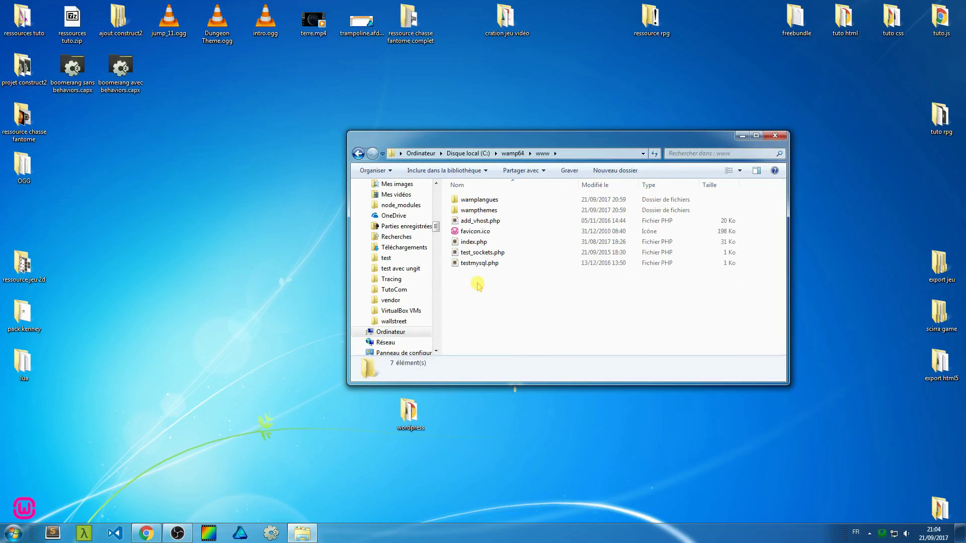
{"action": "left_click_drag", "start_coordinate": [507, 140], "coordinate": [593, 114]}
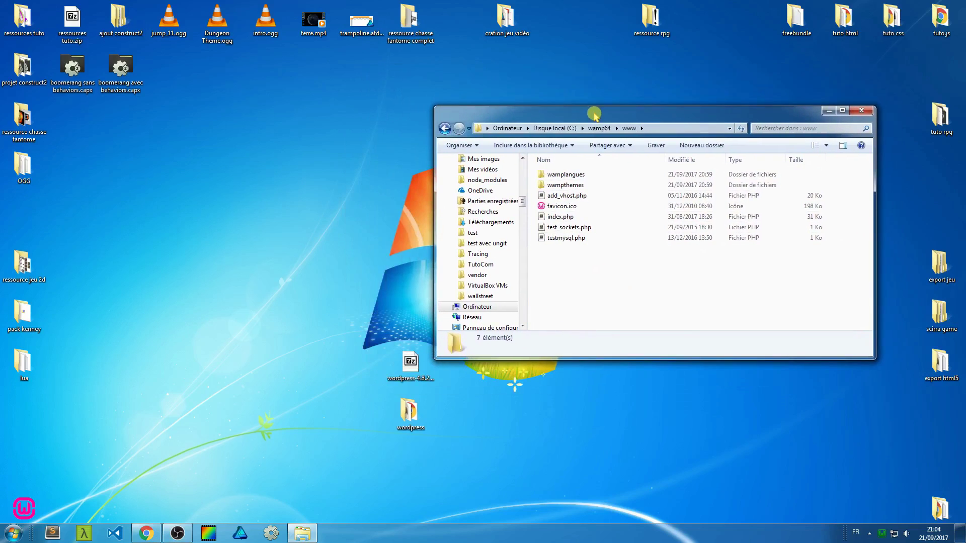
Move the extracted wordpress folder from the desktop into C:\wamp64\www, then close Explorer.
{"action": "left_click_drag", "start_coordinate": [409, 412], "coordinate": [572, 282]}
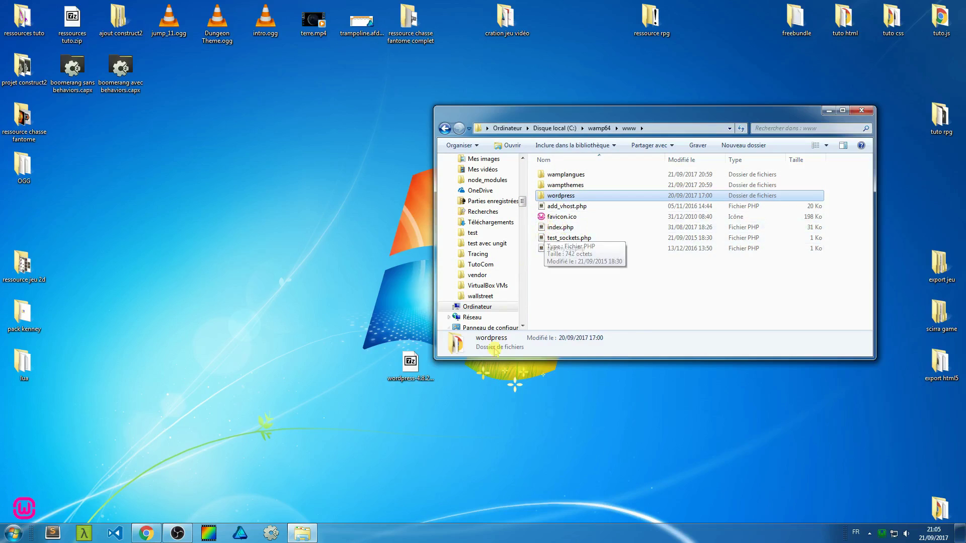
{"action": "left_click_drag", "start_coordinate": [571, 118], "coordinate": [395, 37]}
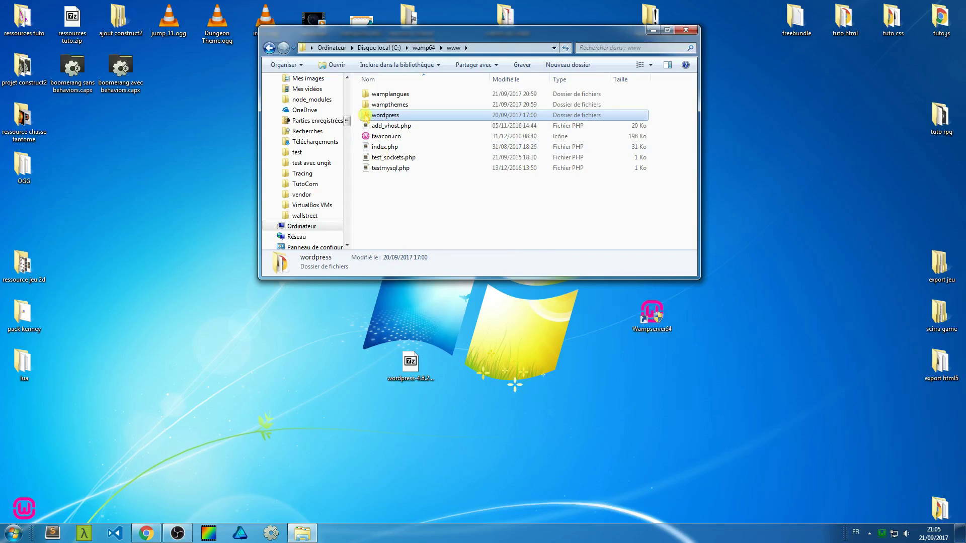
{"action": "double_click", "coordinate": [377, 116]}
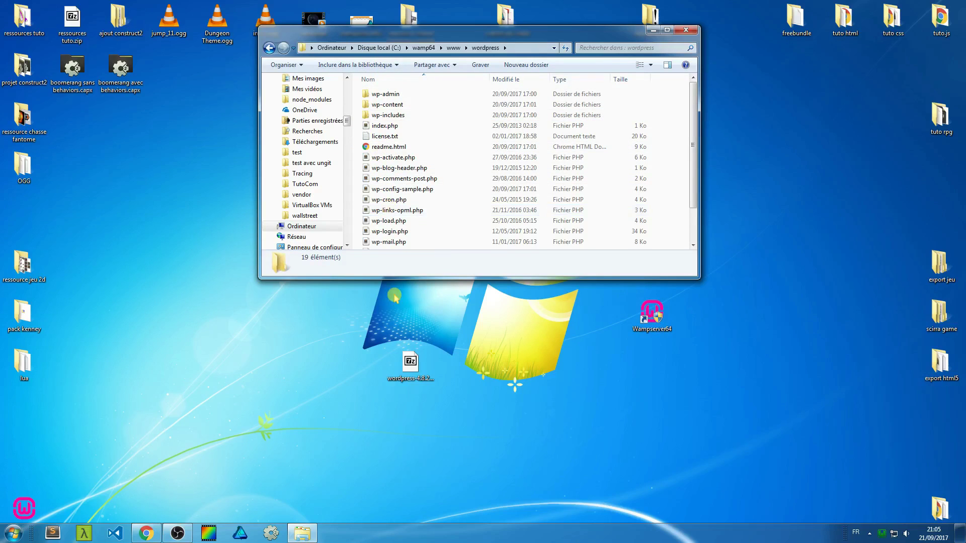
{"action": "left_click", "coordinate": [269, 47]}
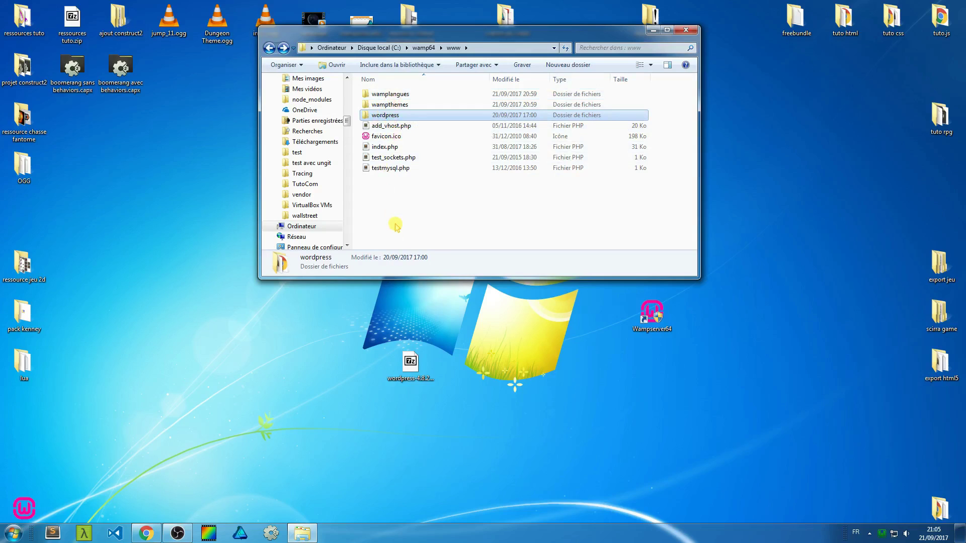
{"action": "left_click", "coordinate": [689, 31]}
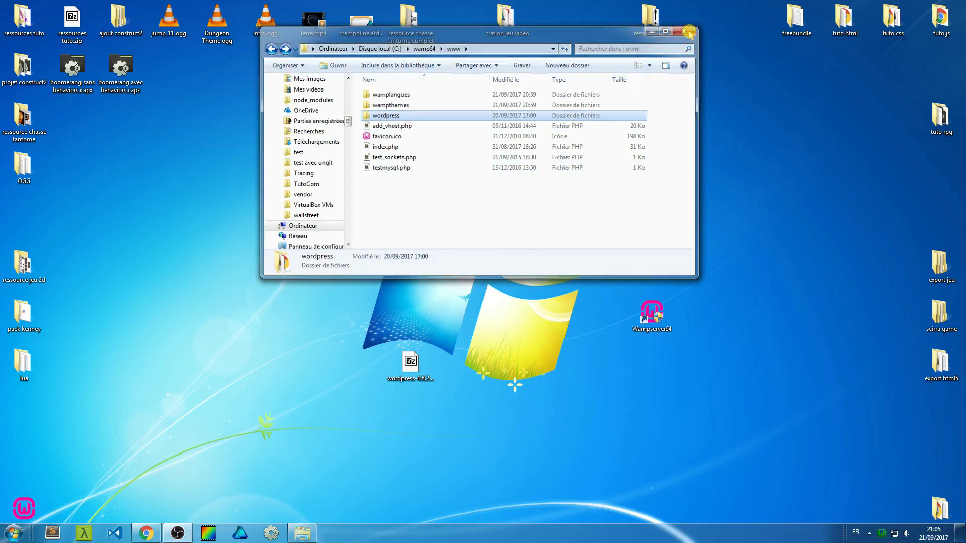
Open the localhost WampServer home page and close the Français — WordPress and WampServer website tabs.
{"action": "left_click", "coordinate": [884, 534]}
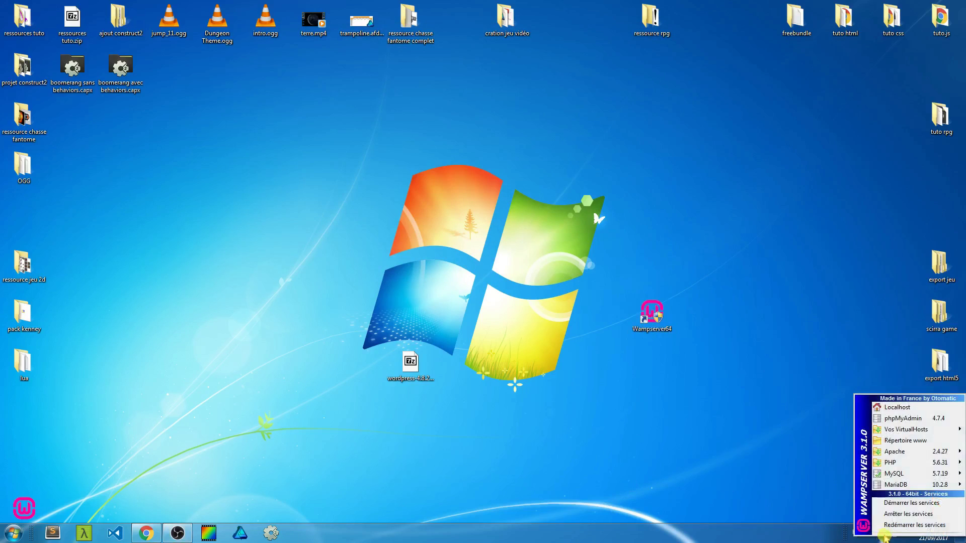
{"action": "left_click", "coordinate": [897, 408]}
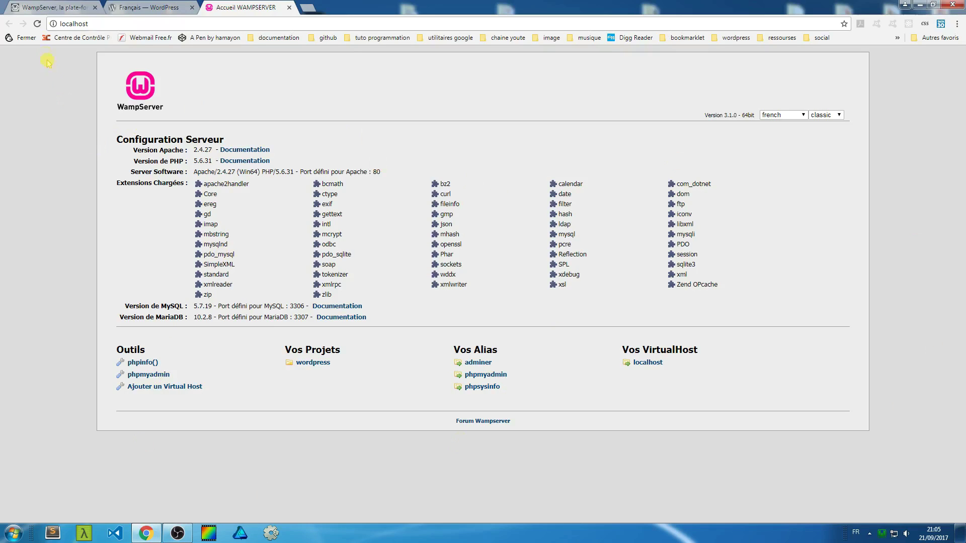
{"action": "left_click", "coordinate": [193, 8]}
{"action": "left_click", "coordinate": [95, 8]}
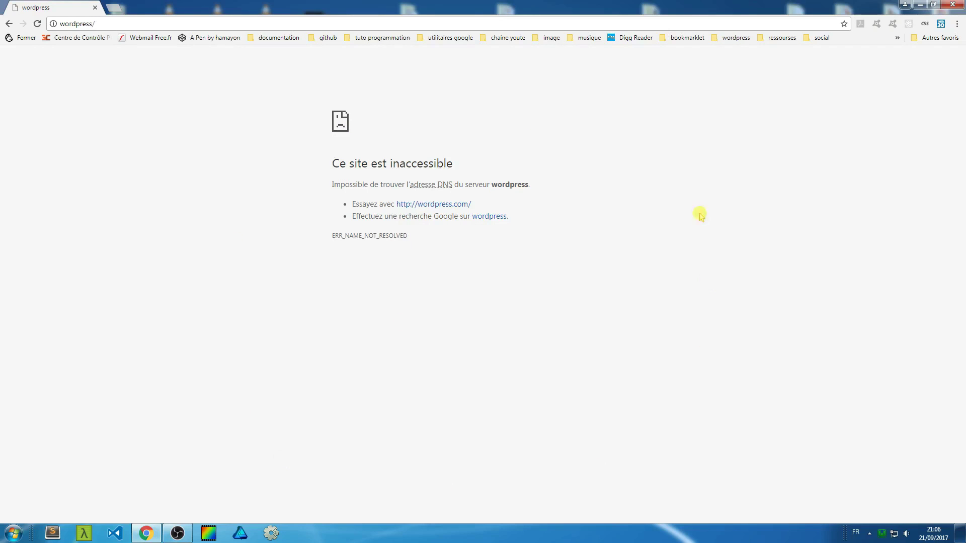
Reload the failing wordpress/ address, then minimize Chrome to the desktop.
{"action": "key", "text": "F5"}
{"action": "left_click", "coordinate": [919, 4]}
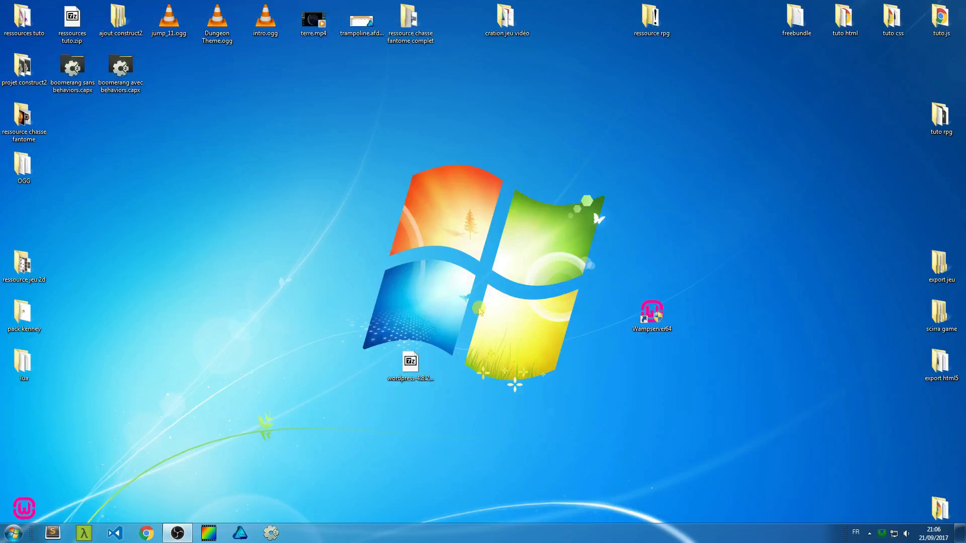
{"action": "left_click", "coordinate": [880, 534]}
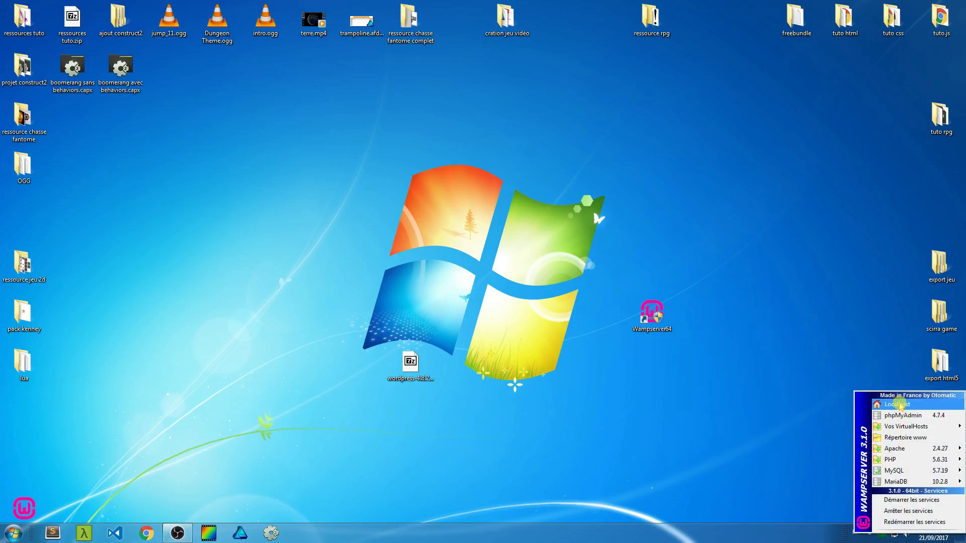
Browse from Computer to C:\wamp64\www and open its index.php in Sublime Text.
{"action": "left_click", "coordinate": [669, 400]}
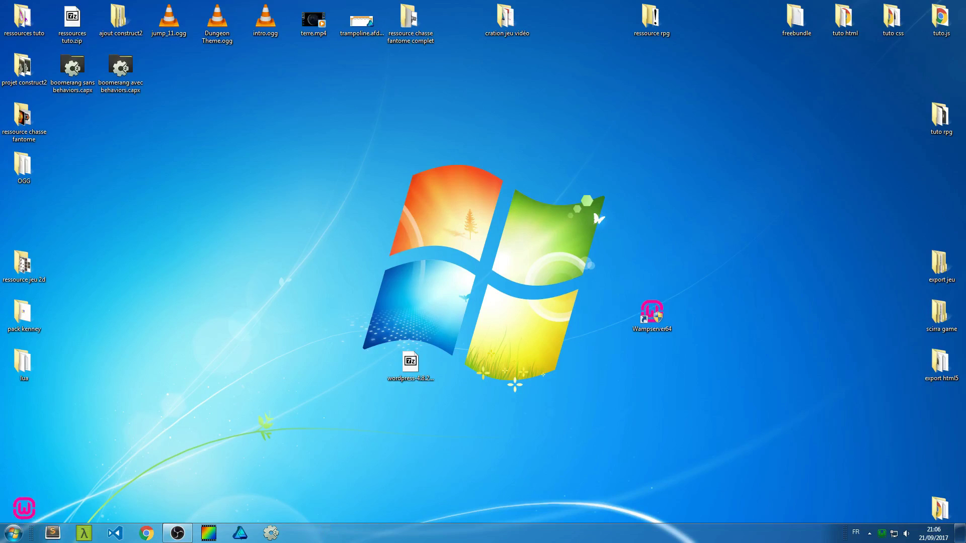
{"action": "left_click", "coordinate": [14, 532]}
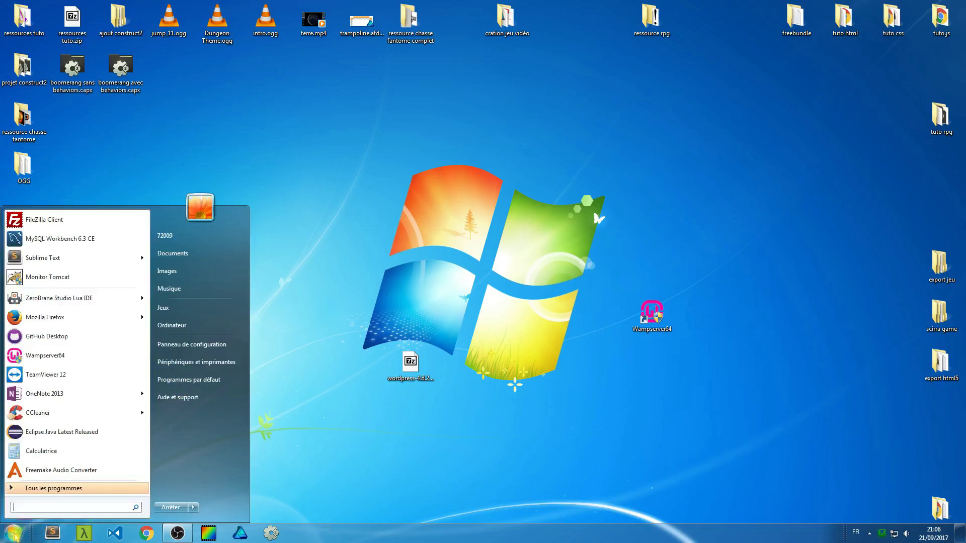
{"action": "left_click", "coordinate": [189, 324]}
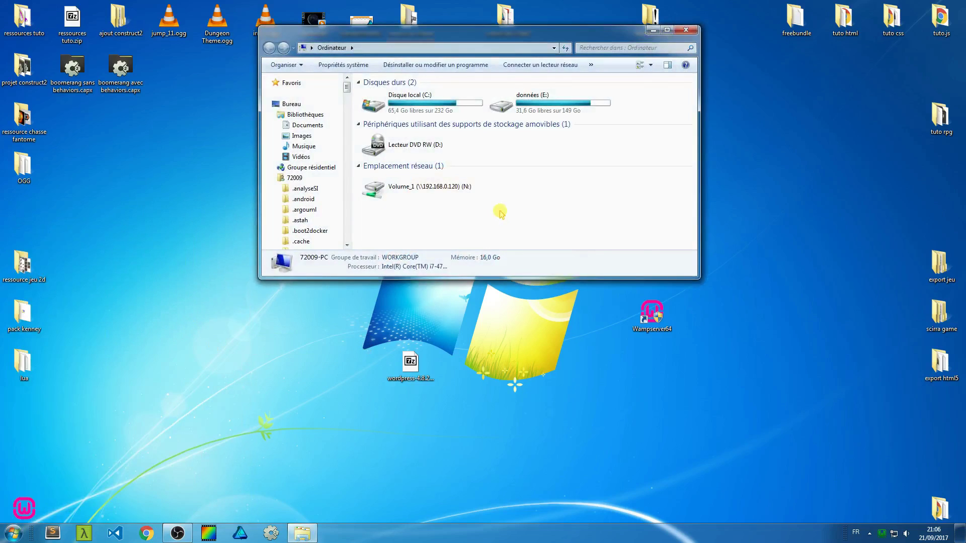
{"action": "double_click", "coordinate": [372, 82]}
{"action": "double_click", "coordinate": [371, 97]}
{"action": "left_click", "coordinate": [359, 83]}
{"action": "double_click", "coordinate": [382, 100]}
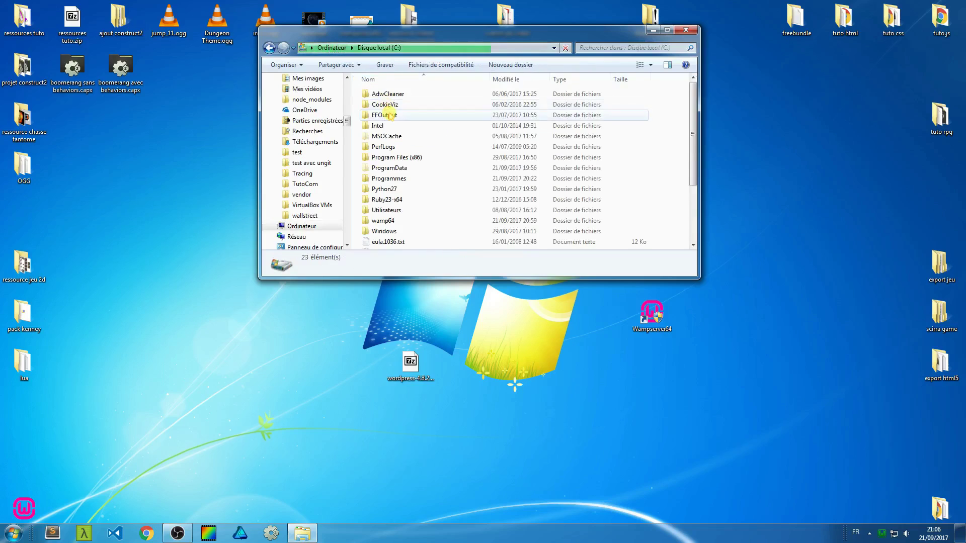
{"action": "double_click", "coordinate": [390, 222]}
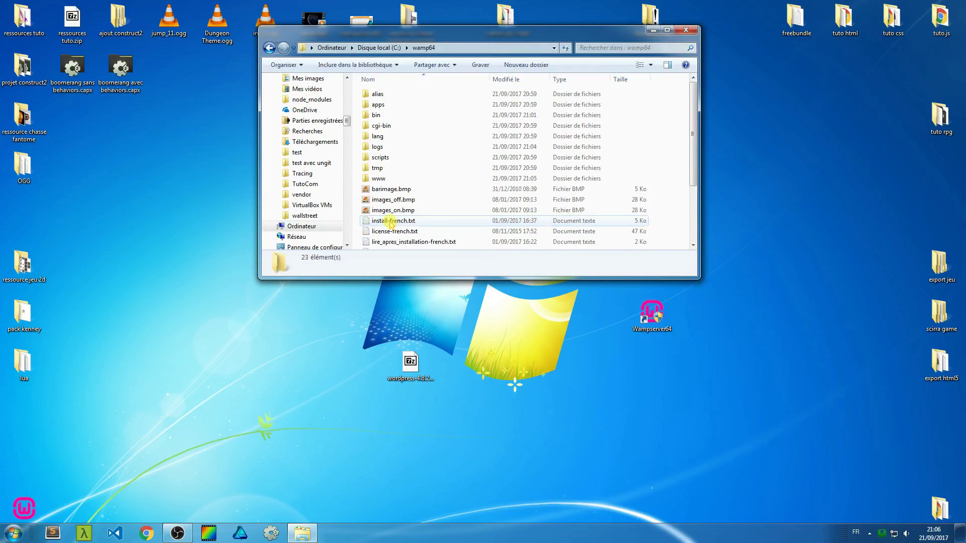
{"action": "double_click", "coordinate": [385, 178]}
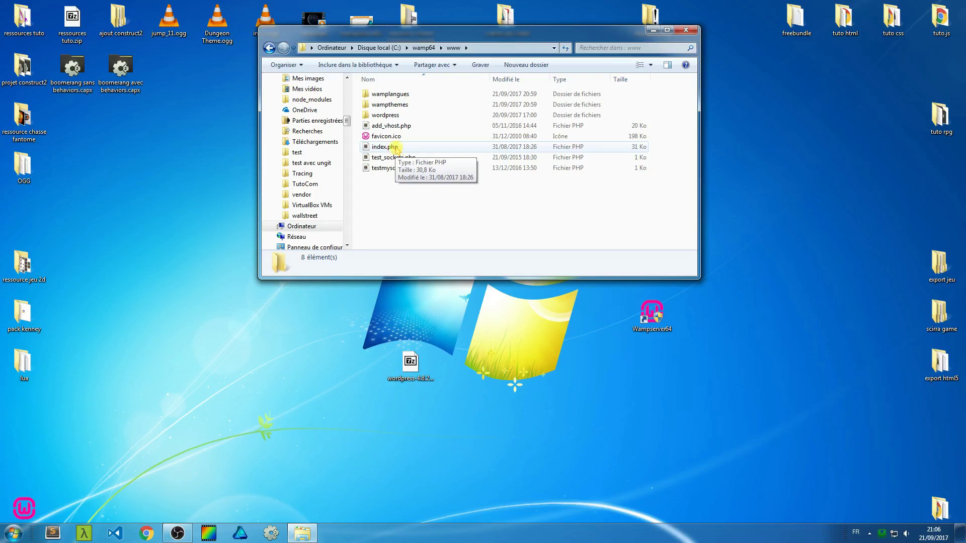
{"action": "double_click", "coordinate": [387, 147]}
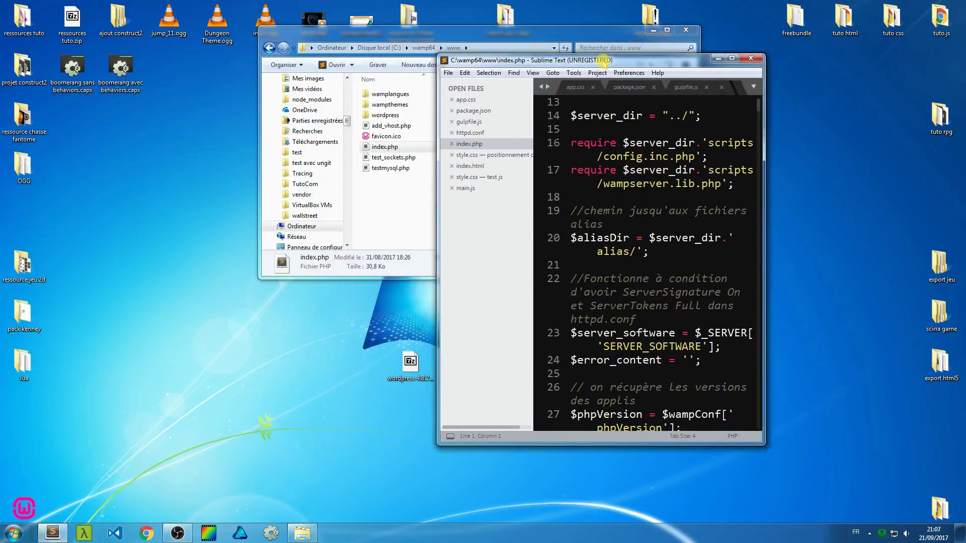
Maximize Sublime Text and scroll index.php to the $suppress_localhost line 33.
{"action": "double_click", "coordinate": [603, 61]}
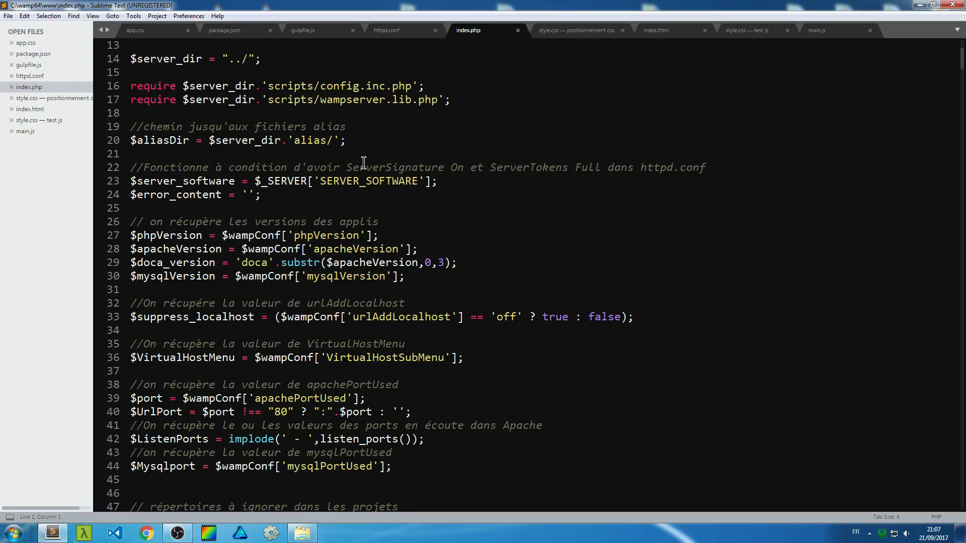
{"action": "scroll", "coordinate": [362, 151], "scroll_direction": "down", "scroll_amount": 2}
{"action": "scroll", "coordinate": [353, 171], "scroll_direction": "up", "scroll_amount": 5}
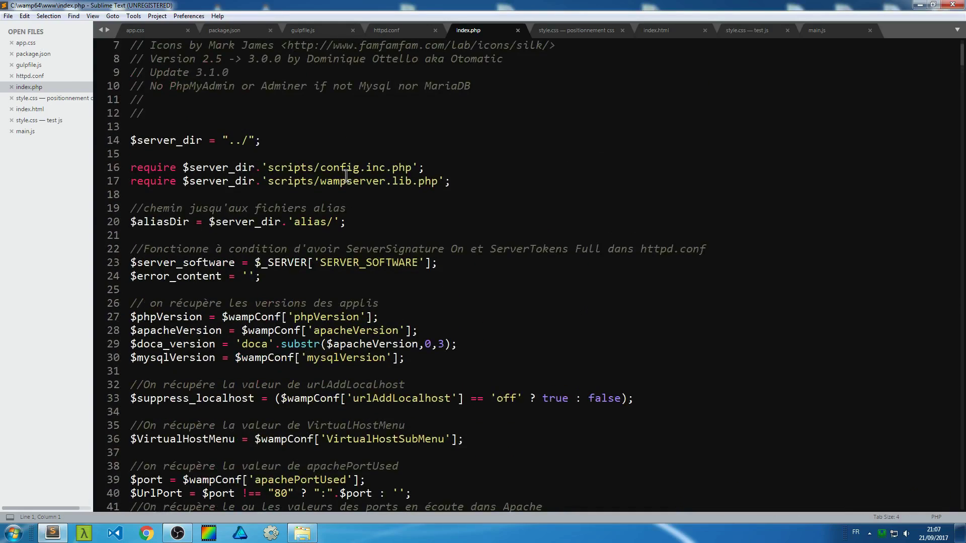
{"action": "scroll", "coordinate": [343, 176], "scroll_direction": "down", "scroll_amount": 4}
{"action": "scroll", "coordinate": [342, 177], "scroll_direction": "down", "scroll_amount": 4}
{"action": "scroll", "coordinate": [334, 183], "scroll_direction": "up", "scroll_amount": 6}
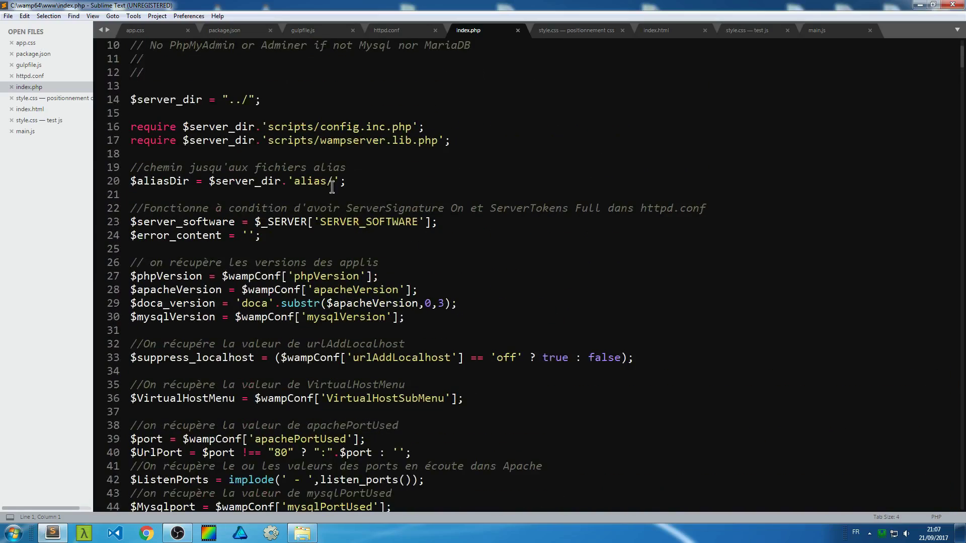
{"action": "scroll", "coordinate": [330, 188], "scroll_direction": "down", "scroll_amount": 1}
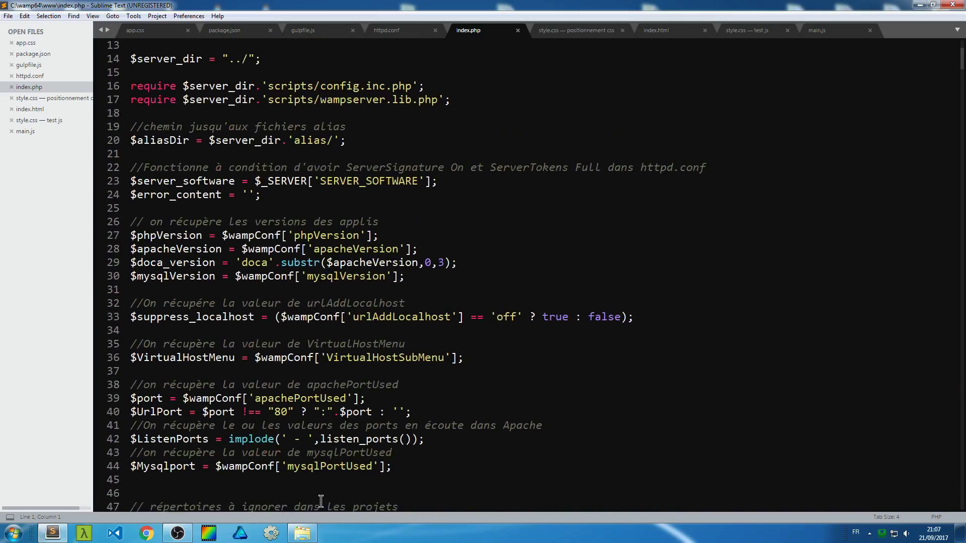
{"action": "scroll", "coordinate": [362, 281], "scroll_direction": "up", "scroll_amount": 4}
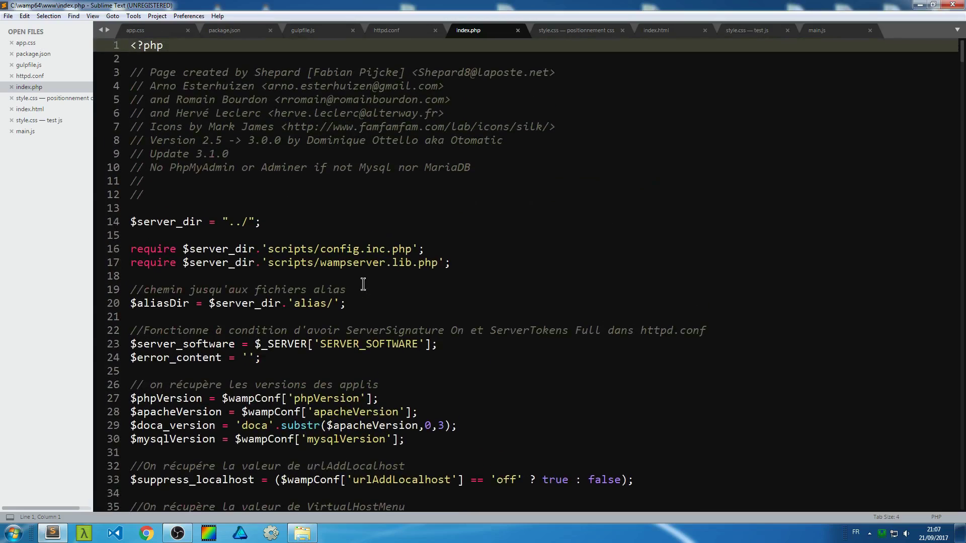
{"action": "scroll", "coordinate": [362, 283], "scroll_direction": "down", "scroll_amount": 3}
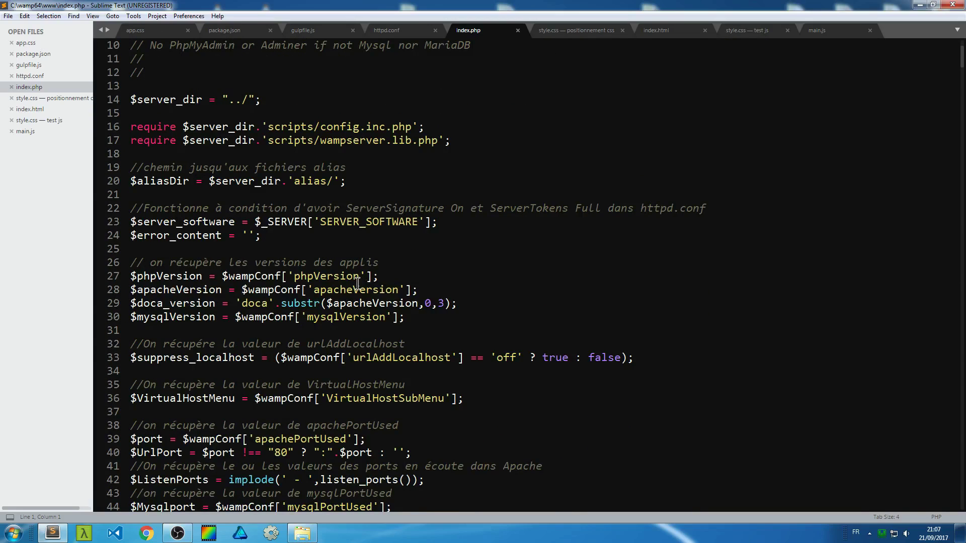
{"action": "scroll", "coordinate": [357, 284], "scroll_direction": "up", "scroll_amount": 3}
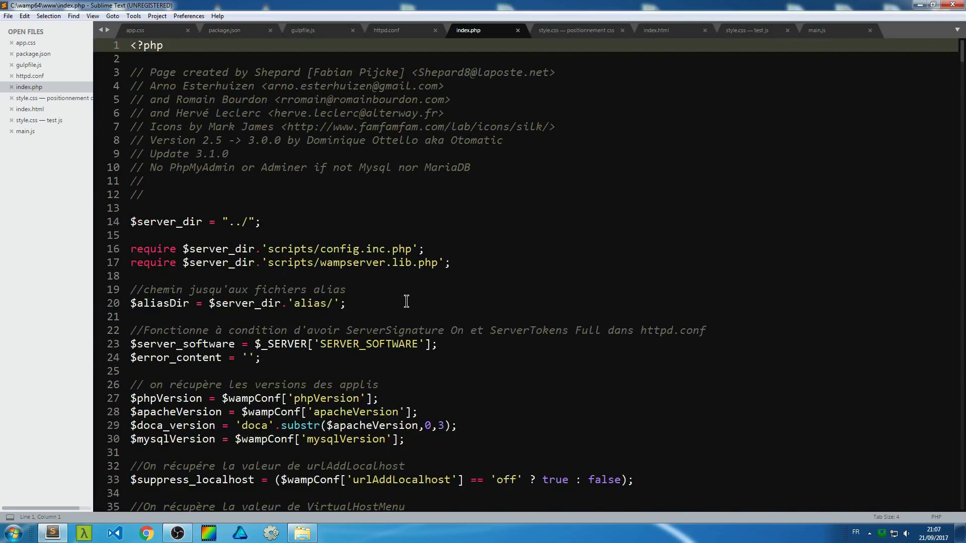
{"action": "scroll", "coordinate": [393, 296], "scroll_direction": "down", "scroll_amount": 5}
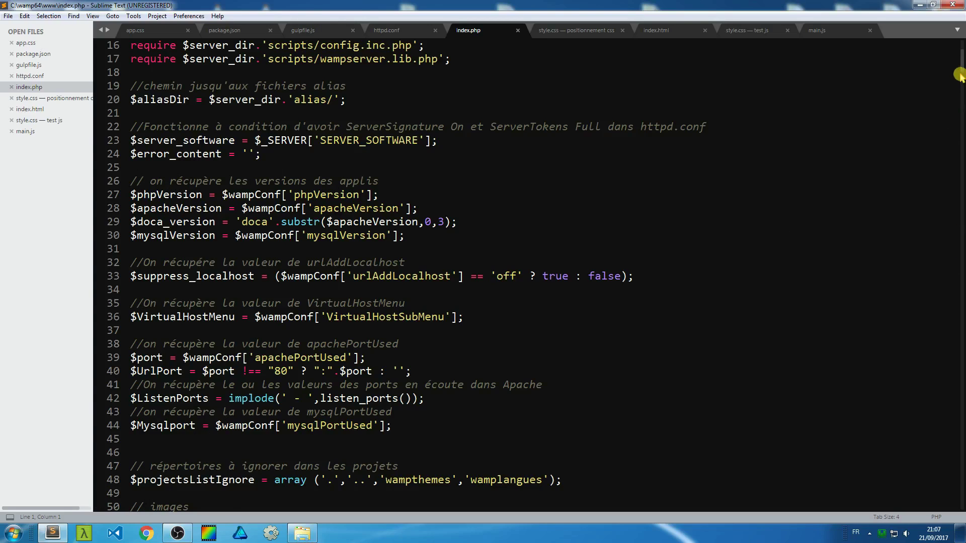
{"action": "left_click_drag", "start_coordinate": [960, 62], "coordinate": [960, 53]}
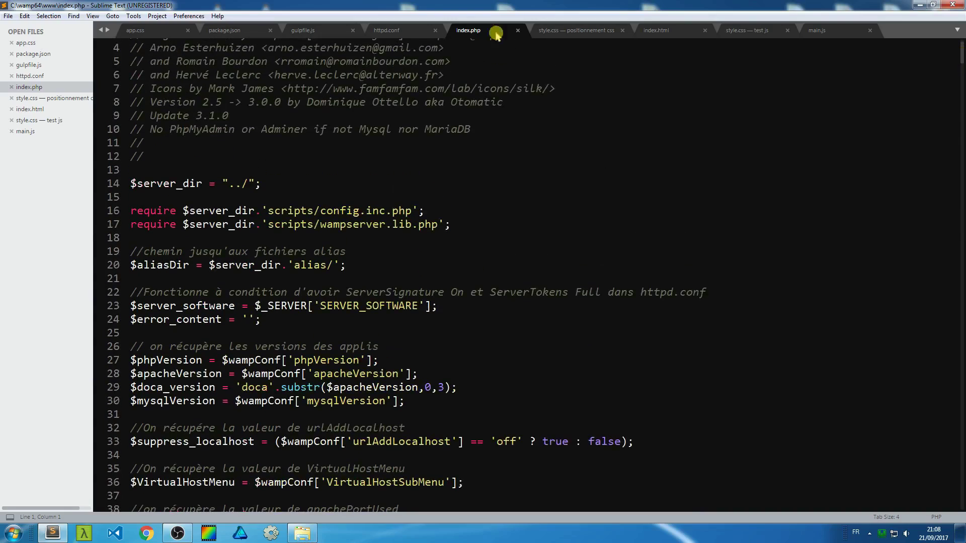
{"action": "mouse_move", "coordinate": [960, 60]}
{"action": "left_mouse_down"}
{"action": "mouse_move", "coordinate": [961, 73]}
{"action": "mouse_move", "coordinate": [960, 62]}
{"action": "left_mouse_up"}
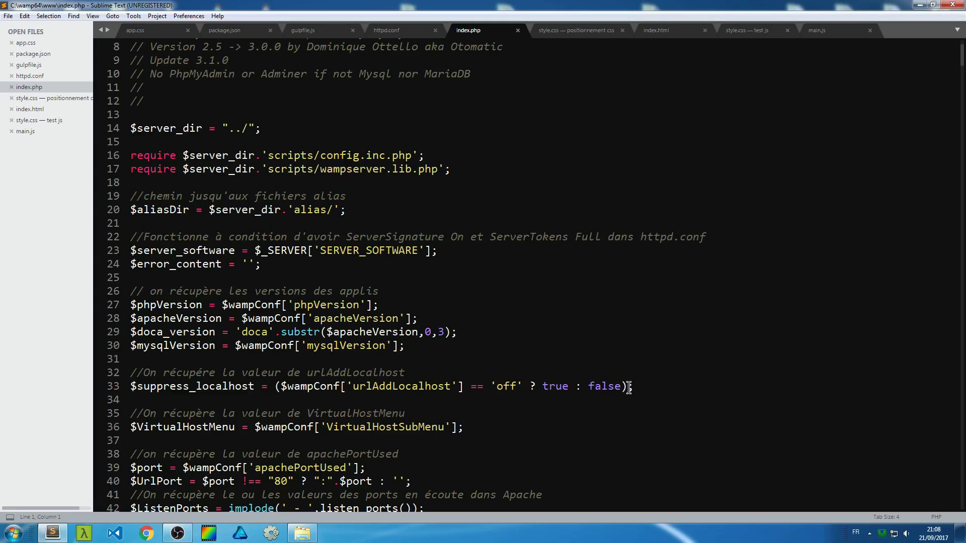
Replace line 33's urlAddLocalhost condition with false, save index.php, and close Sublime Text.
{"action": "left_click_drag", "start_coordinate": [626, 386], "coordinate": [282, 385]}
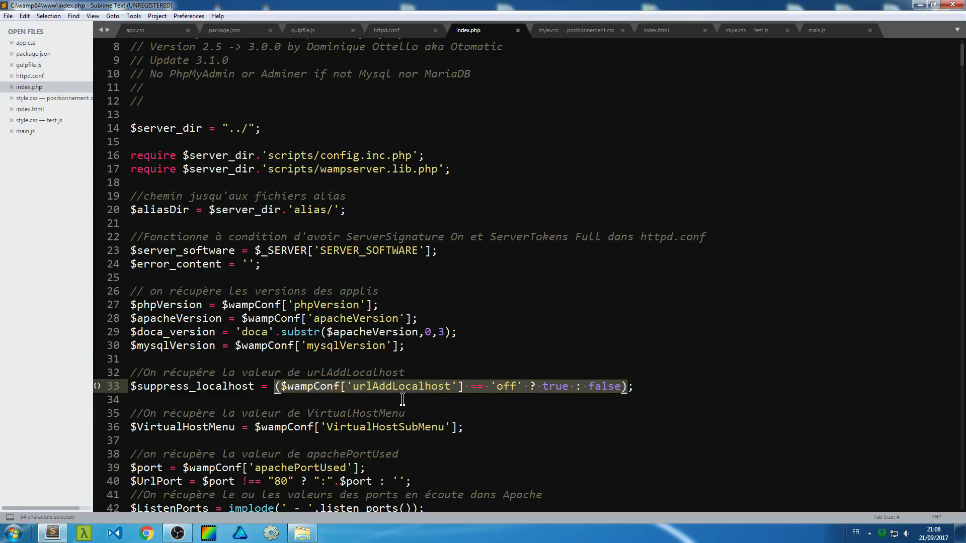
{"action": "key", "text": "BackSpace"}
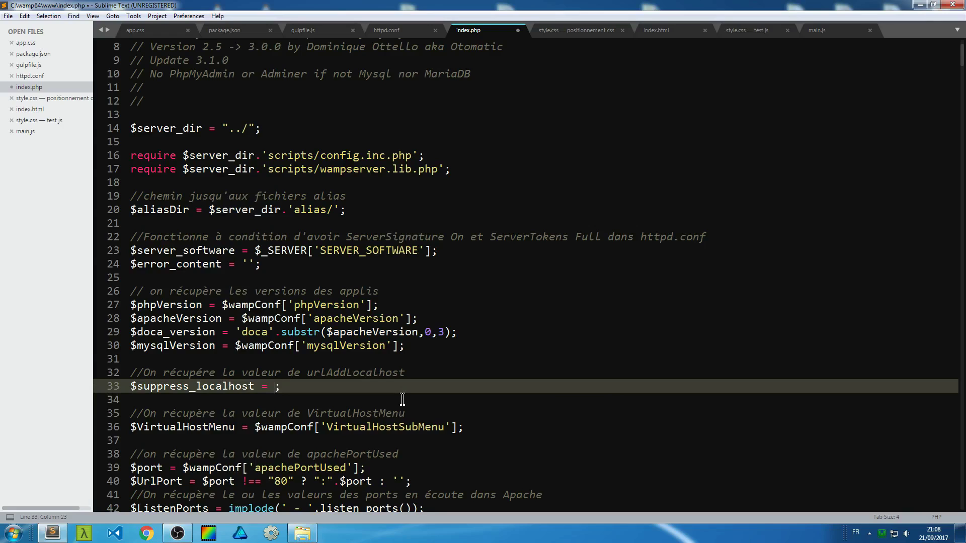
{"action": "type", "text": "false"}
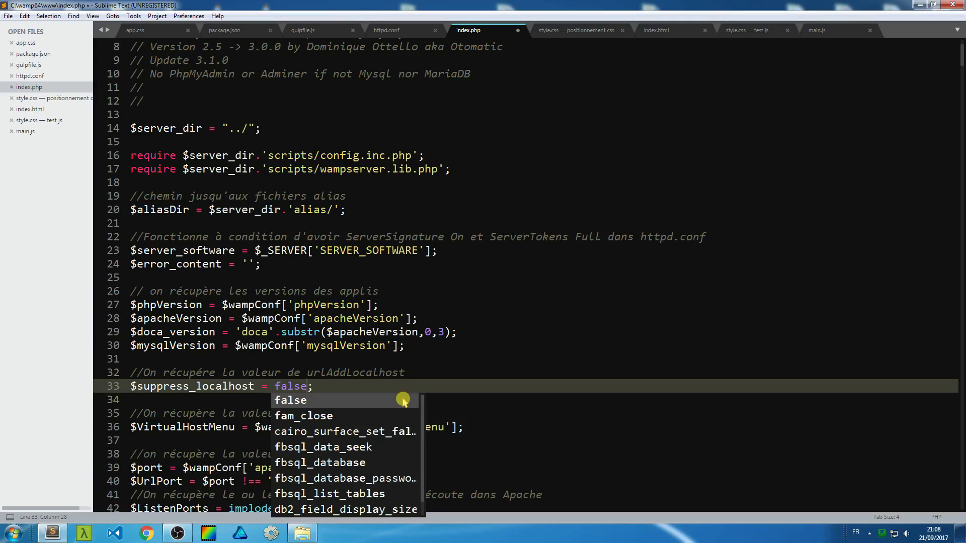
{"action": "key", "text": "ctrl+s"}
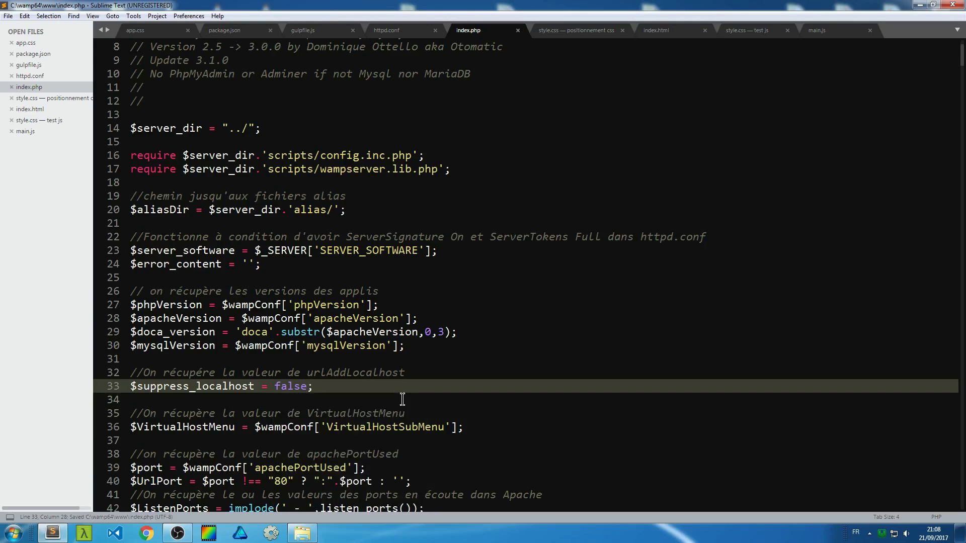
{"action": "left_click", "coordinate": [952, 5]}
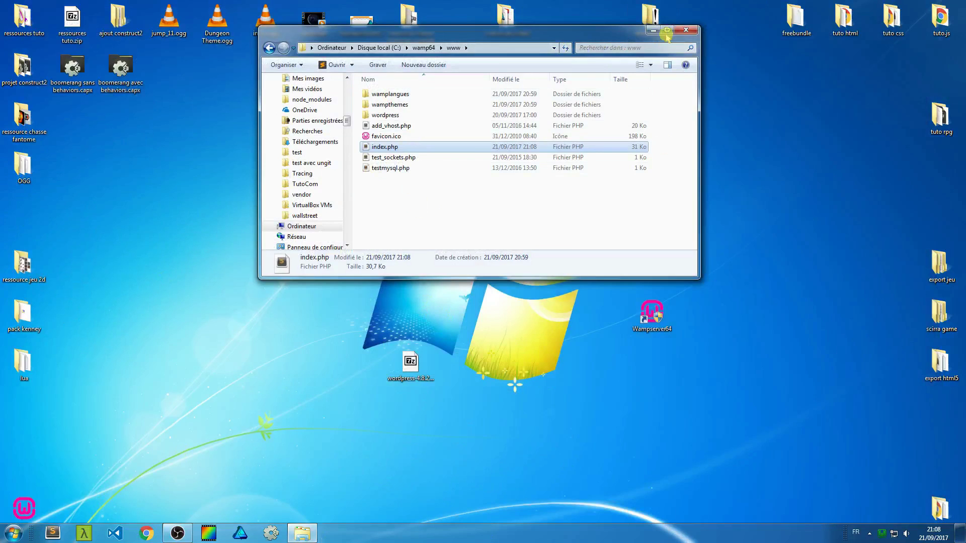
Close the www folder window and restart all WampServer services from the tray menu.
{"action": "left_click", "coordinate": [685, 30]}
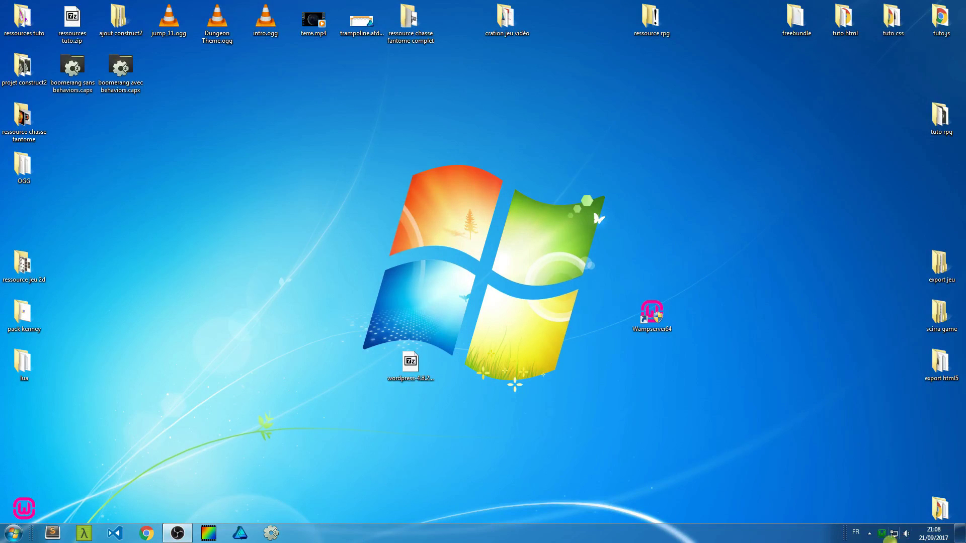
{"action": "left_click", "coordinate": [882, 535]}
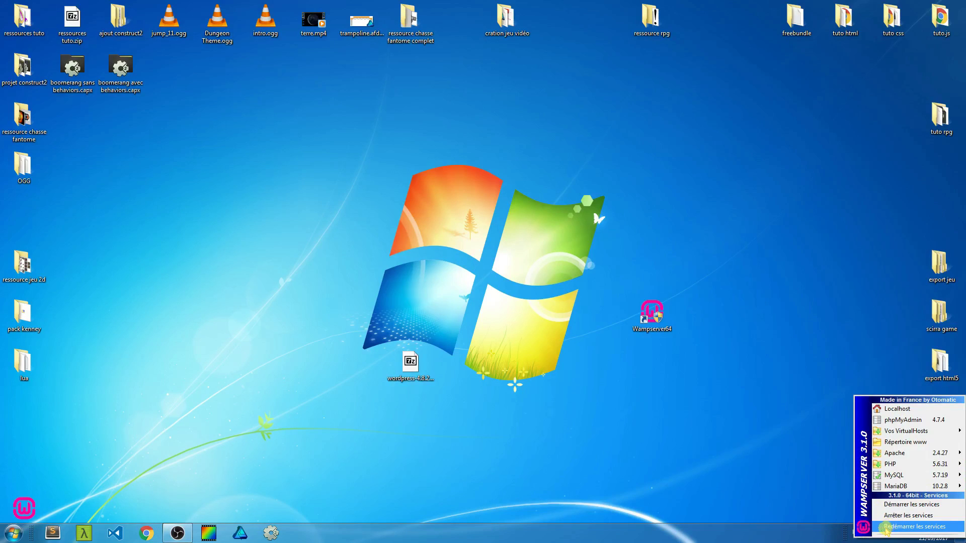
{"action": "left_click", "coordinate": [921, 528]}
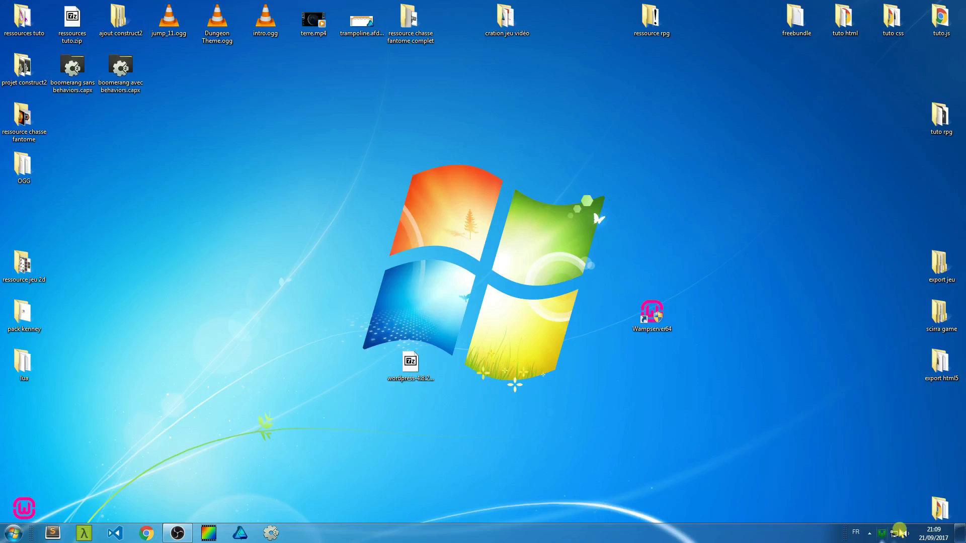
{"action": "mouse_move", "coordinate": [886, 537]}
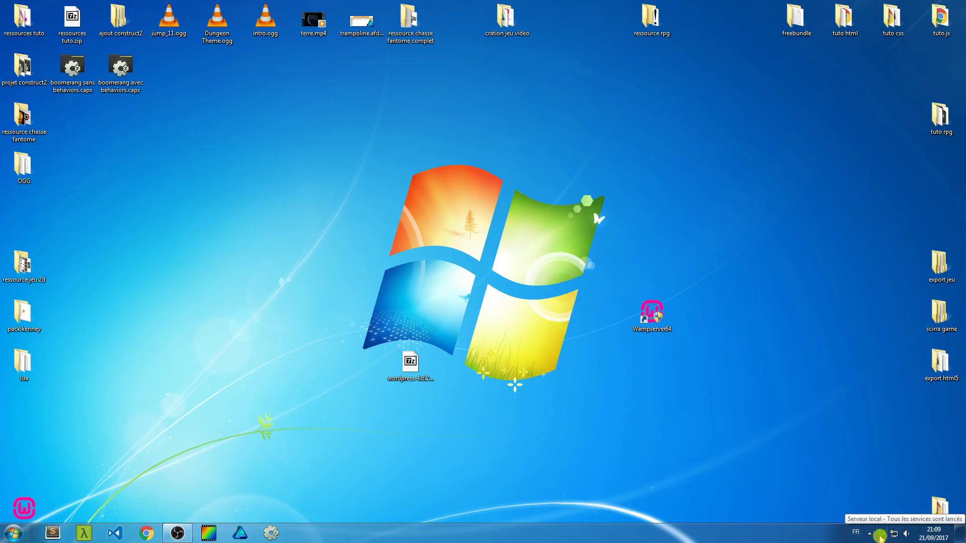
{"action": "left_click", "coordinate": [882, 535]}
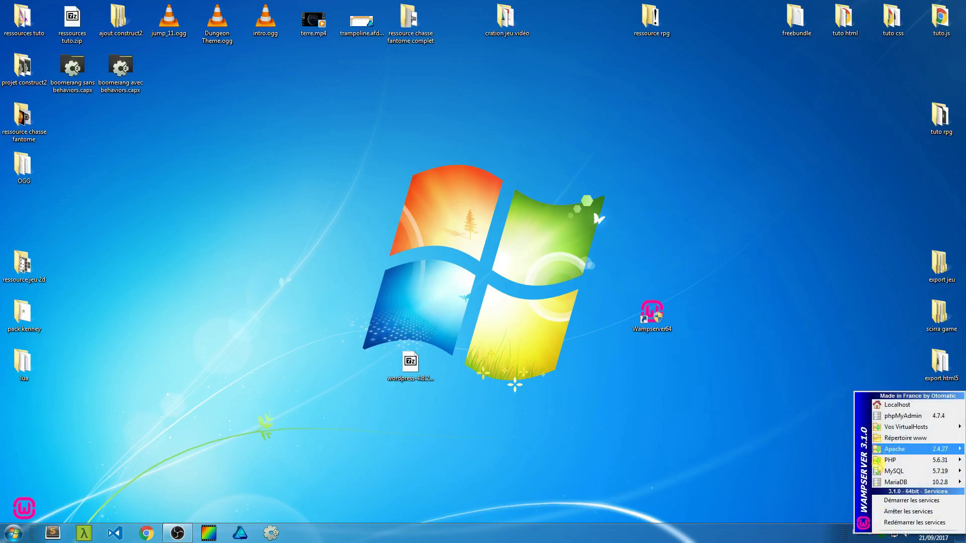
Confirm the localhost wordpress project loads WordPress's setup page, then close Chrome.
{"action": "left_click", "coordinate": [880, 410]}
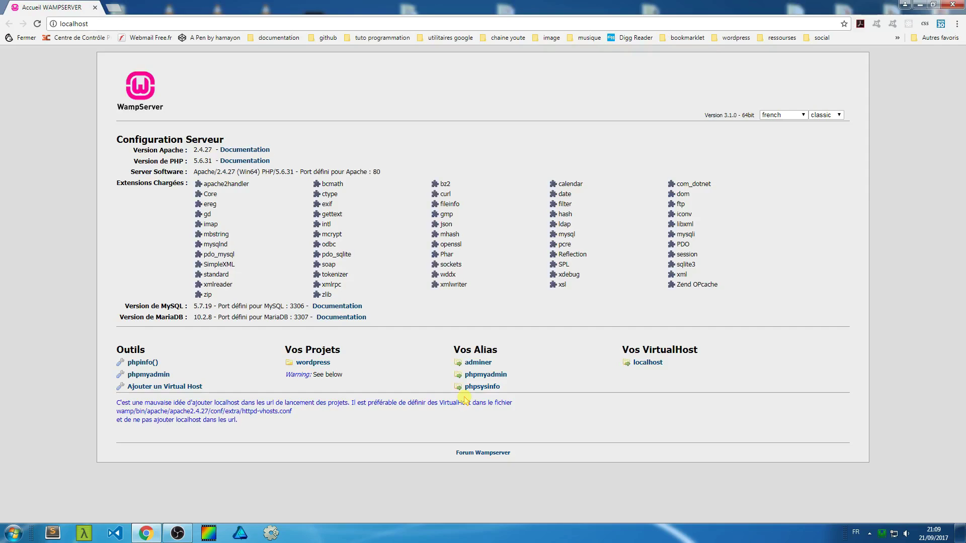
{"action": "left_click", "coordinate": [318, 363]}
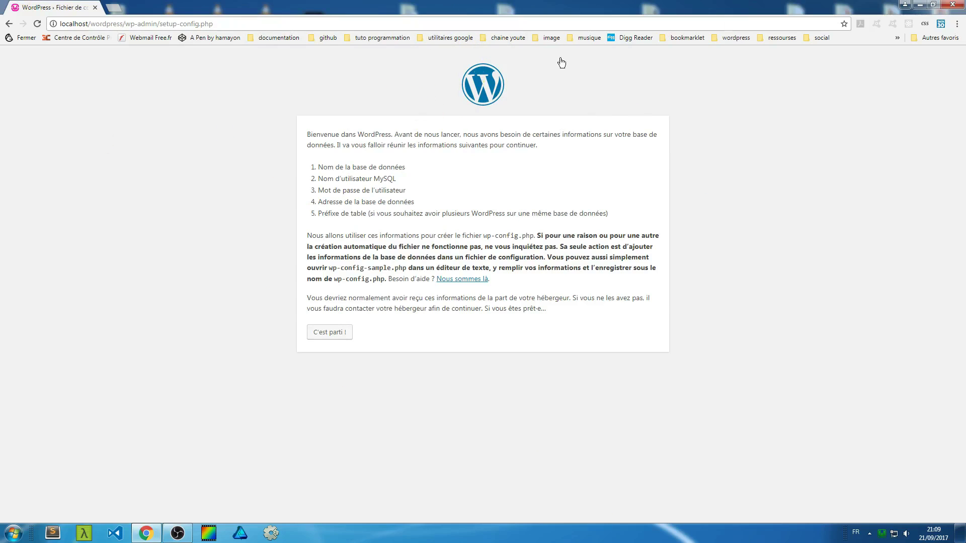
{"action": "left_click", "coordinate": [952, 5]}
{"action": "left_click_drag", "start_coordinate": [652, 315], "coordinate": [456, 384]}
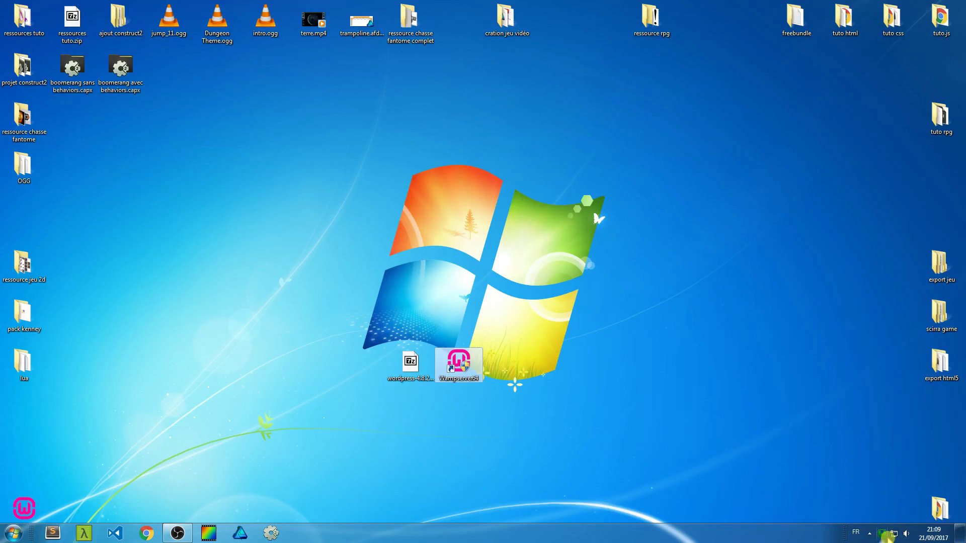
Open phpMyAdmin from the WampServer tray and set the username to root.
{"action": "left_click", "coordinate": [881, 534]}
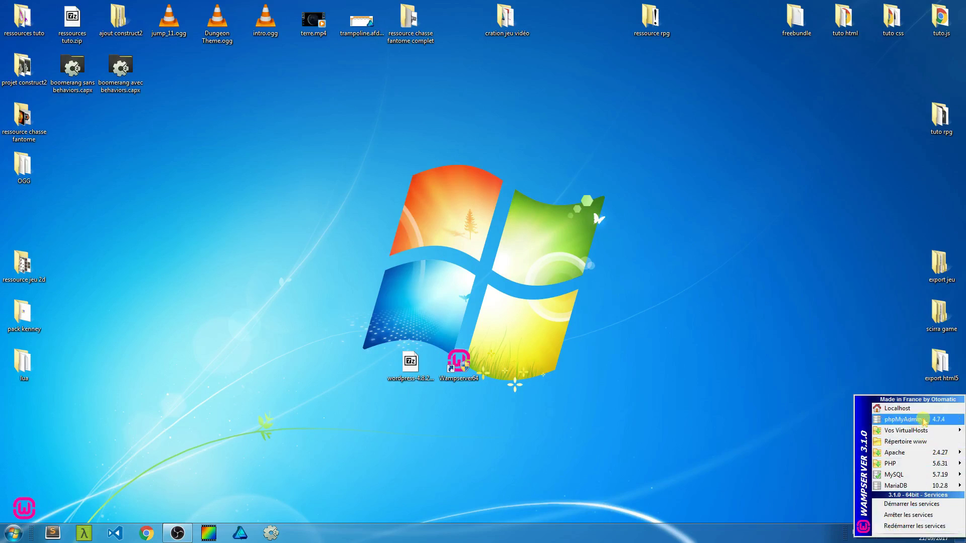
{"action": "left_click", "coordinate": [913, 420]}
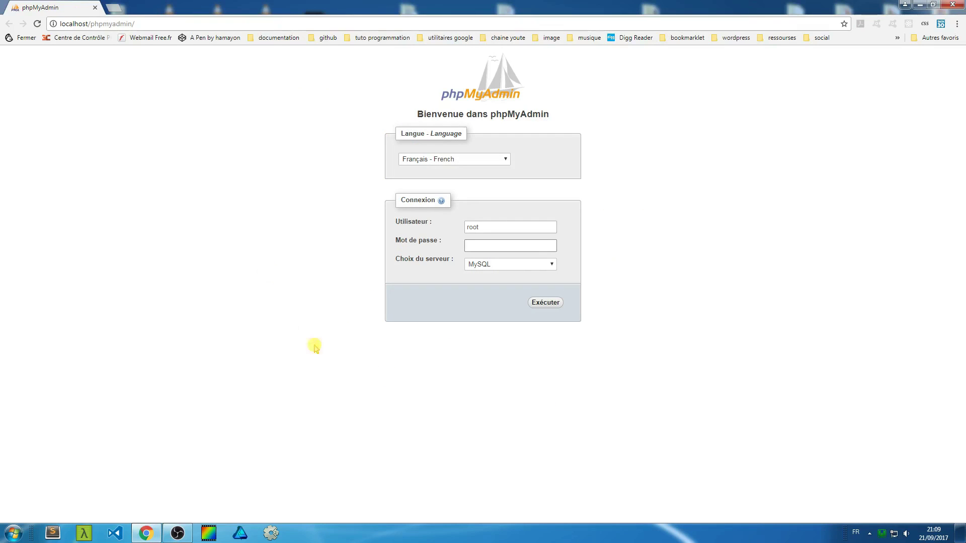
{"action": "left_click", "coordinate": [504, 232]}
{"action": "double_click", "coordinate": [472, 226]}
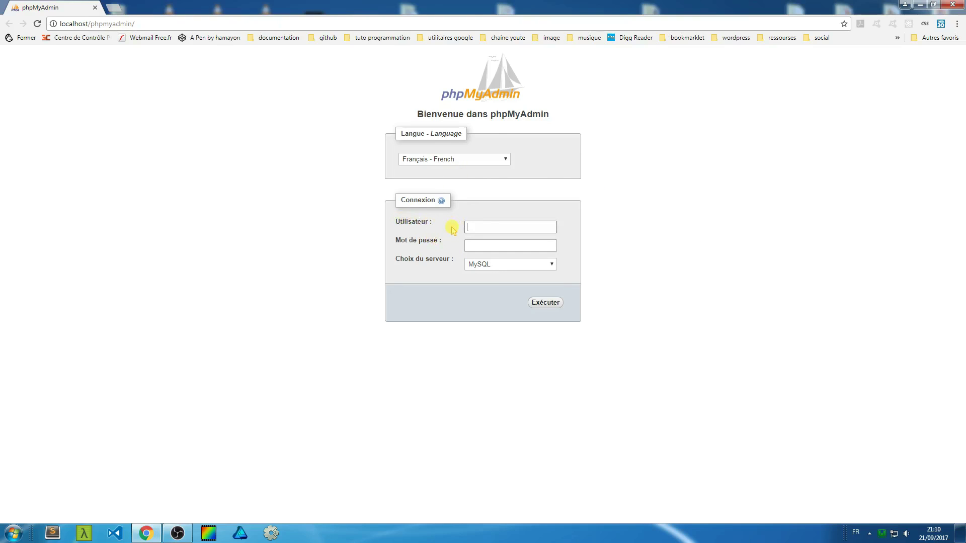
{"action": "left_click", "coordinate": [430, 224]}
{"action": "left_click", "coordinate": [475, 225]}
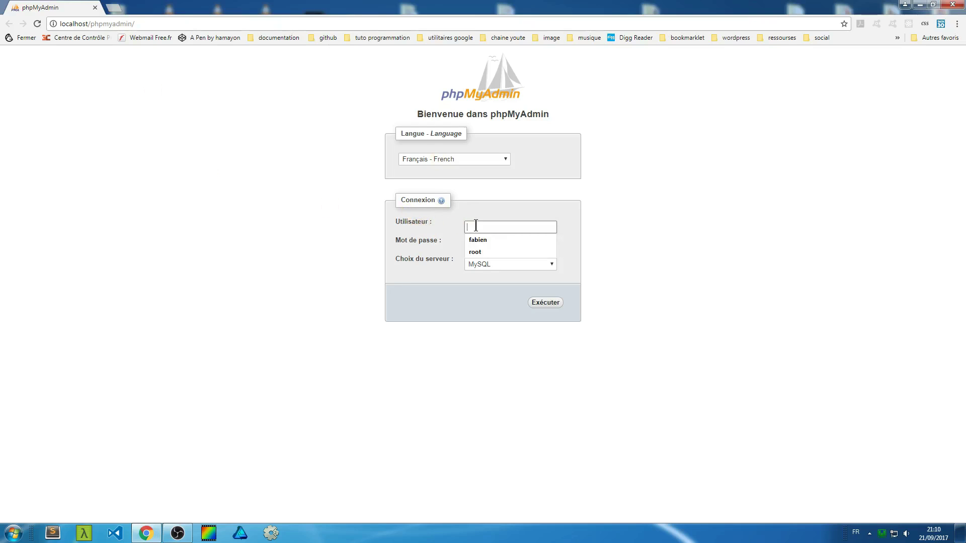
{"action": "left_click", "coordinate": [474, 251]}
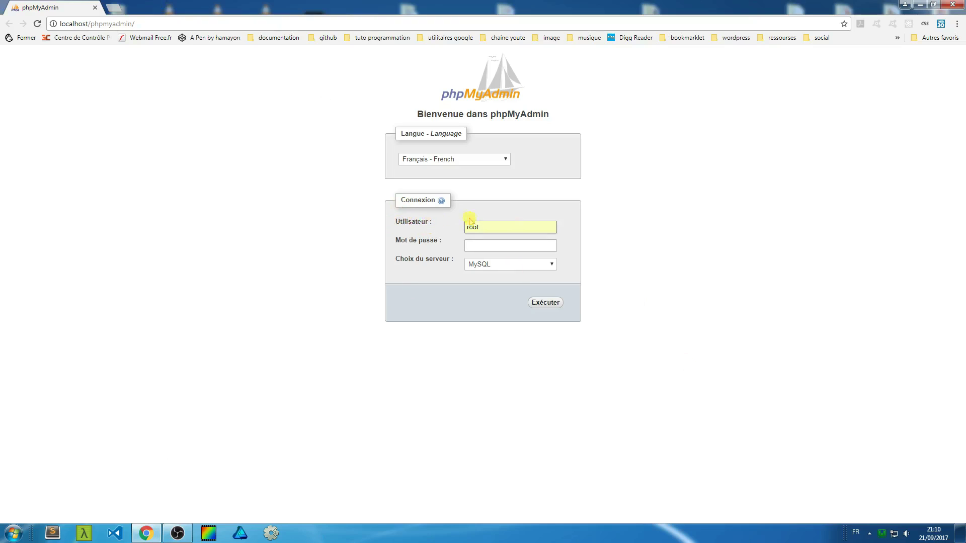
Leave the password empty and log in to phpMyAdmin as root.
{"action": "left_click", "coordinate": [519, 247]}
{"action": "left_click", "coordinate": [486, 246]}
{"action": "left_click", "coordinate": [20, 112]}
{"action": "left_click", "coordinate": [472, 227]}
{"action": "key", "text": "Tab"}
{"action": "left_click", "coordinate": [545, 303]}
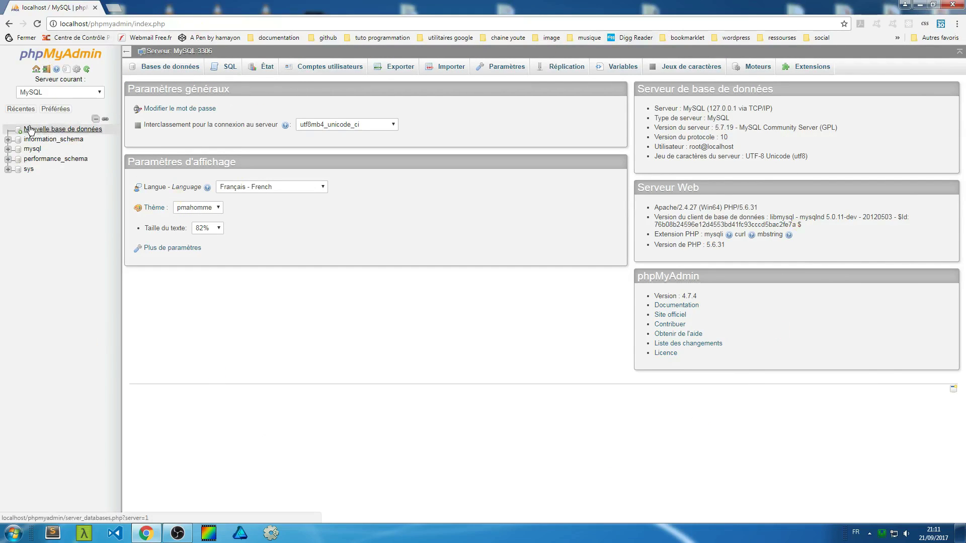
Create a new database named tutoTest and open it in phpMyAdmin.
{"action": "left_click", "coordinate": [46, 132]}
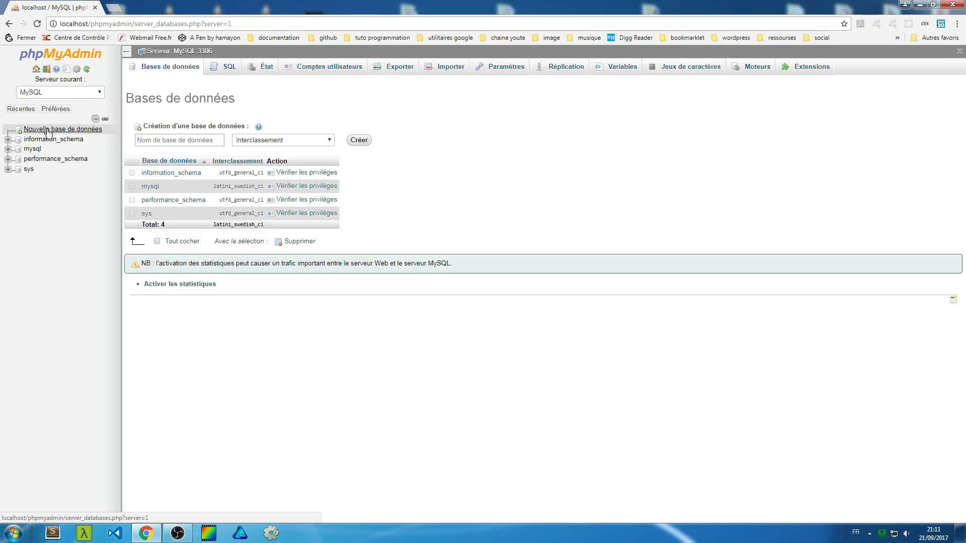
{"action": "left_click", "coordinate": [179, 140]}
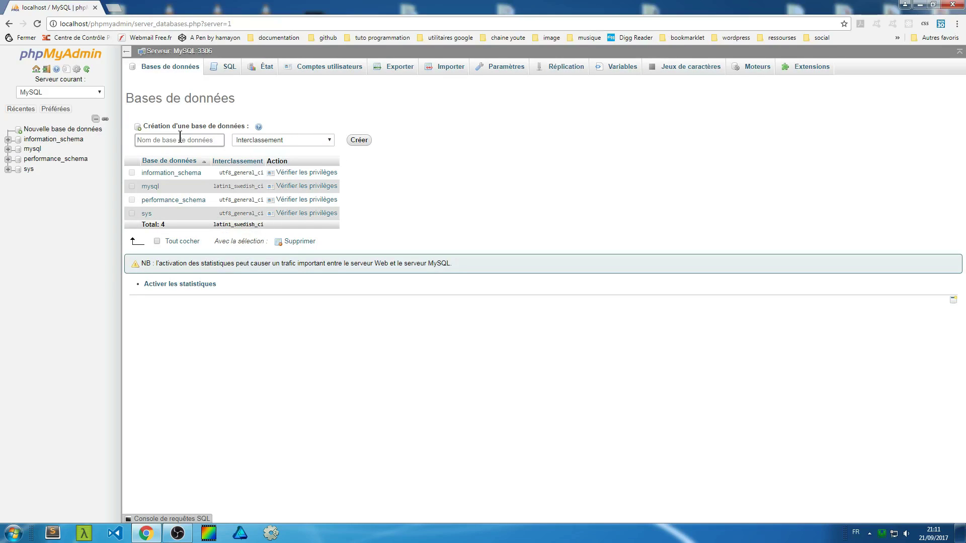
{"action": "type", "text": "t"}
{"action": "left_click", "coordinate": [150, 139]}
{"action": "left_click", "coordinate": [358, 141]}
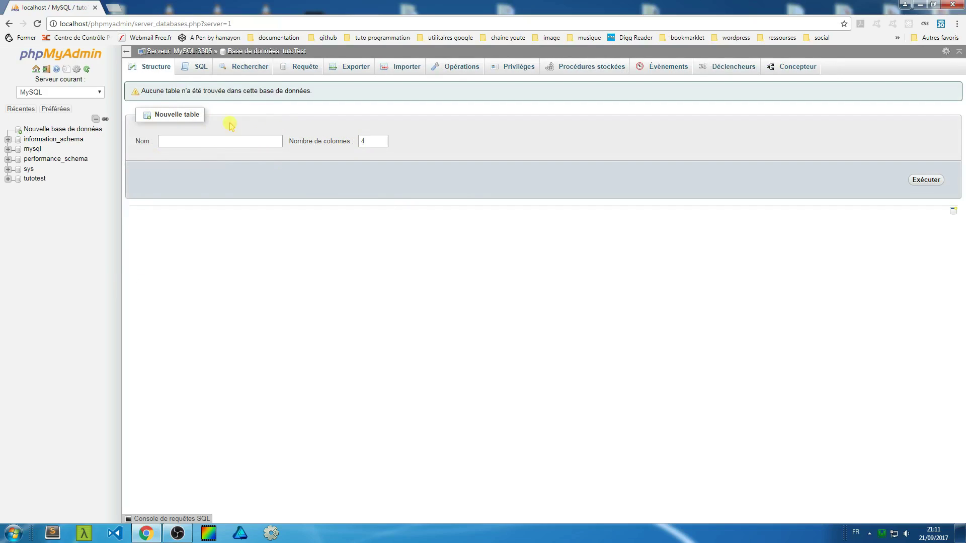
{"action": "left_click", "coordinate": [260, 137]}
{"action": "left_click", "coordinate": [33, 179]}
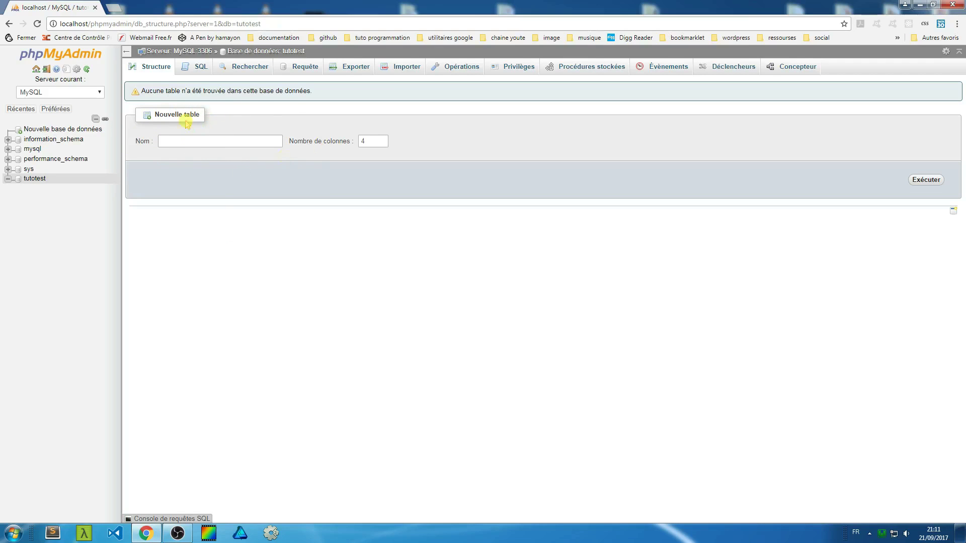
Close Chrome and reopen the localhost WampServer home page from the tray.
{"action": "left_click", "coordinate": [959, 5]}
{"action": "left_click", "coordinate": [881, 534]}
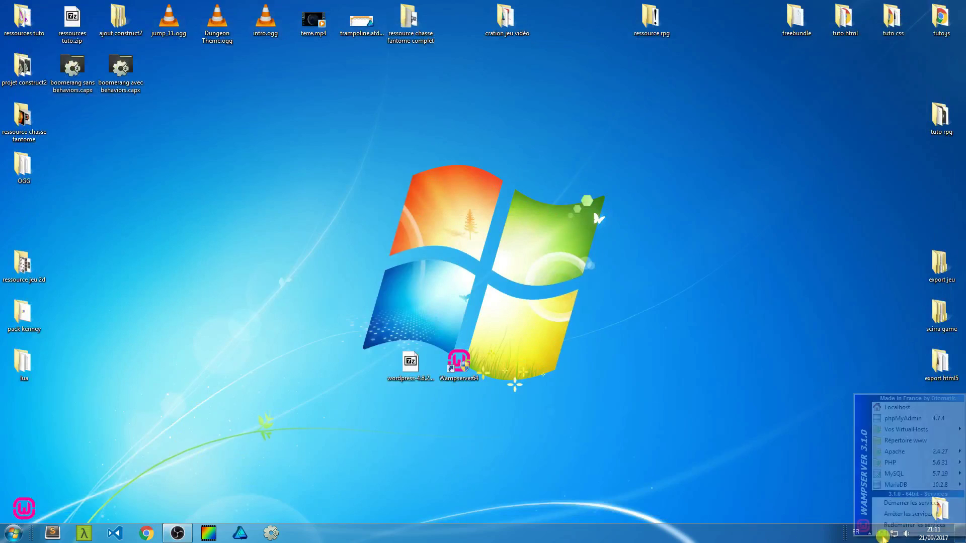
{"action": "left_click", "coordinate": [903, 407]}
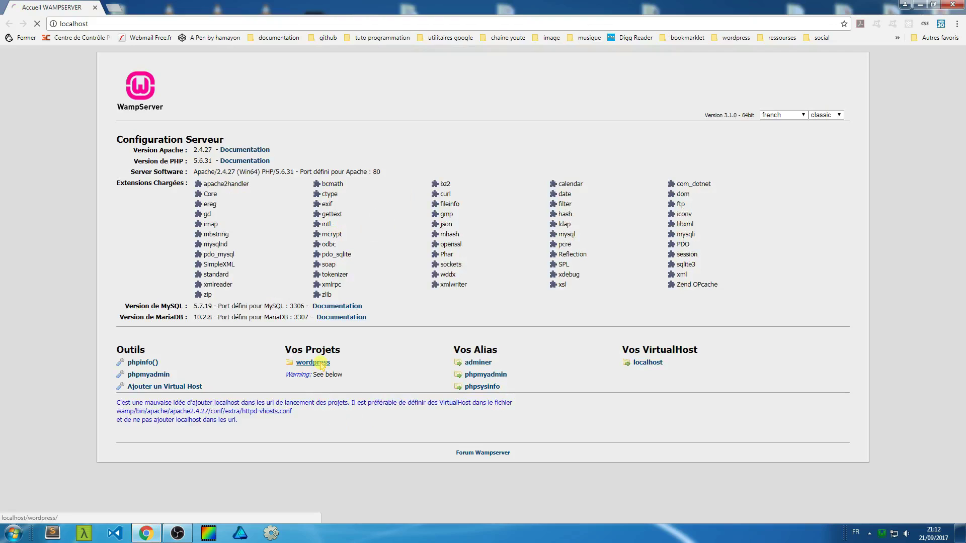
Start the wordpress setup and submit database tutoTest, user root, and an empty password.
{"action": "left_click", "coordinate": [321, 363]}
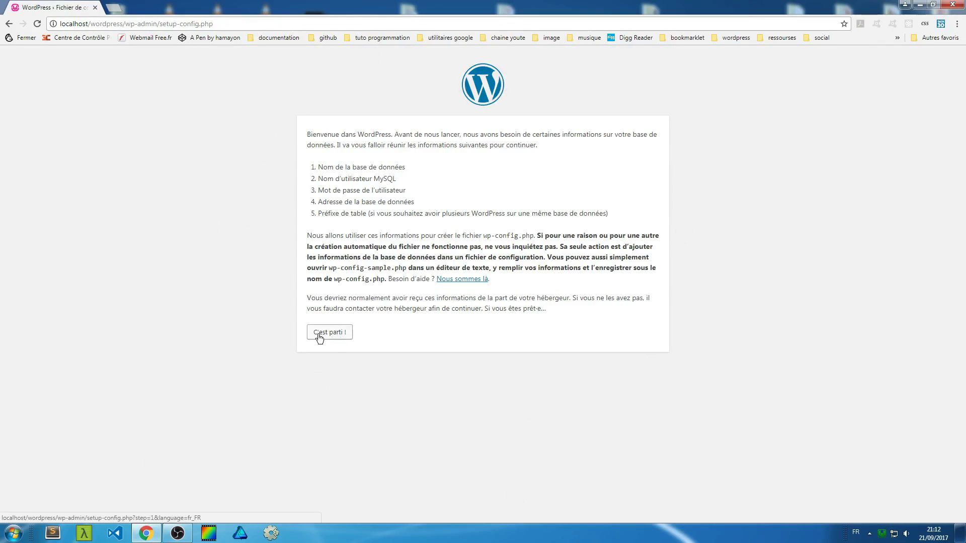
{"action": "left_click", "coordinate": [335, 334]}
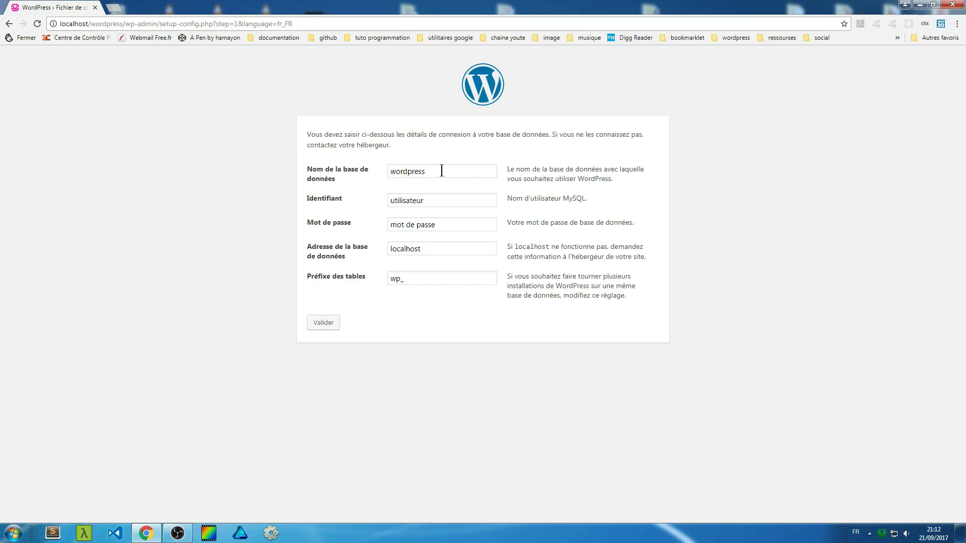
{"action": "left_click_drag", "start_coordinate": [442, 171], "coordinate": [357, 173]}
{"action": "type", "text": "tuto"}
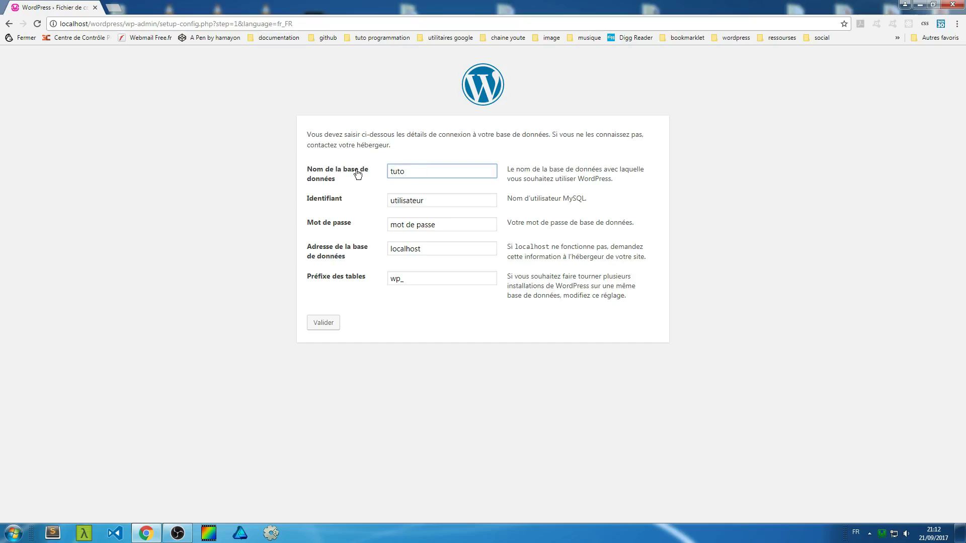
{"action": "type", "text": "Test"}
{"action": "double_click", "coordinate": [443, 200]}
{"action": "type", "text": "root"}
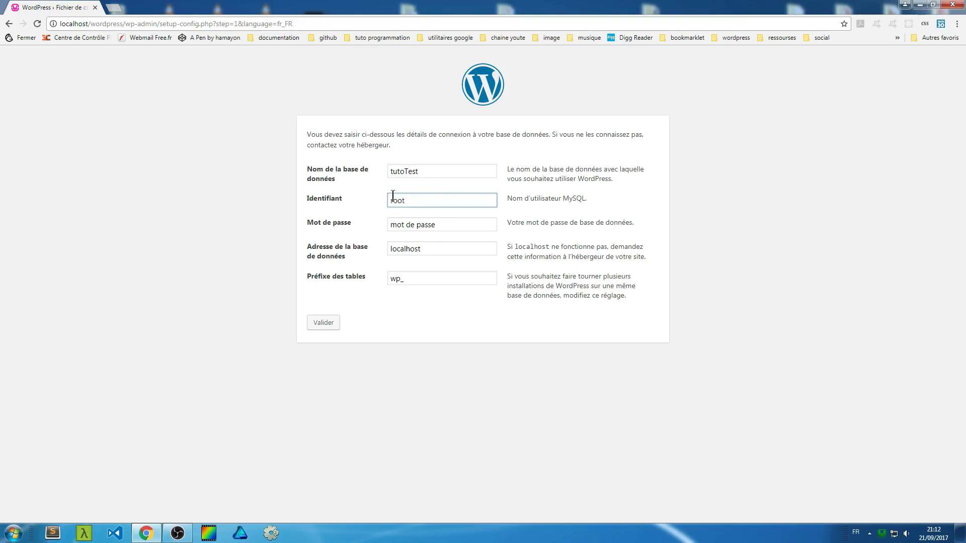
{"action": "left_click_drag", "start_coordinate": [440, 224], "coordinate": [337, 228]}
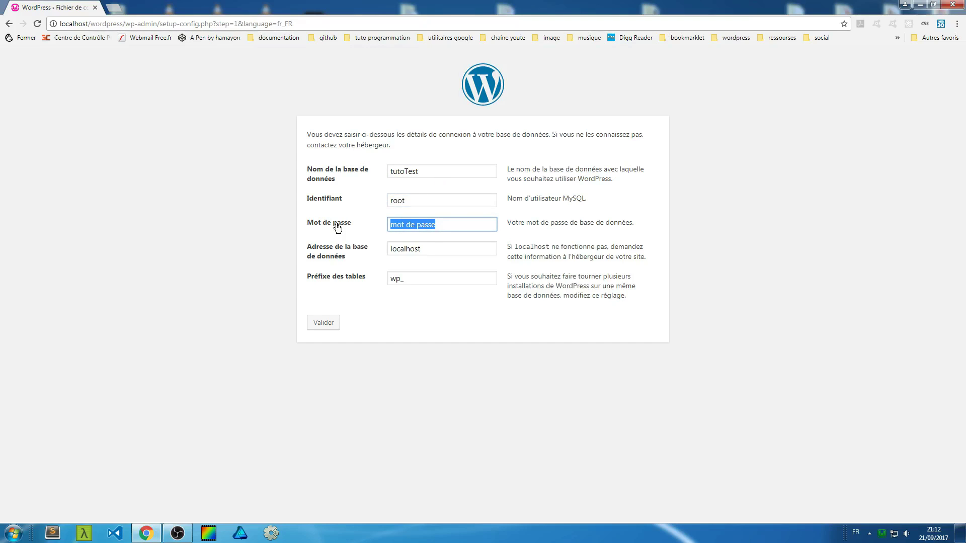
{"action": "key", "text": "BackSpace"}
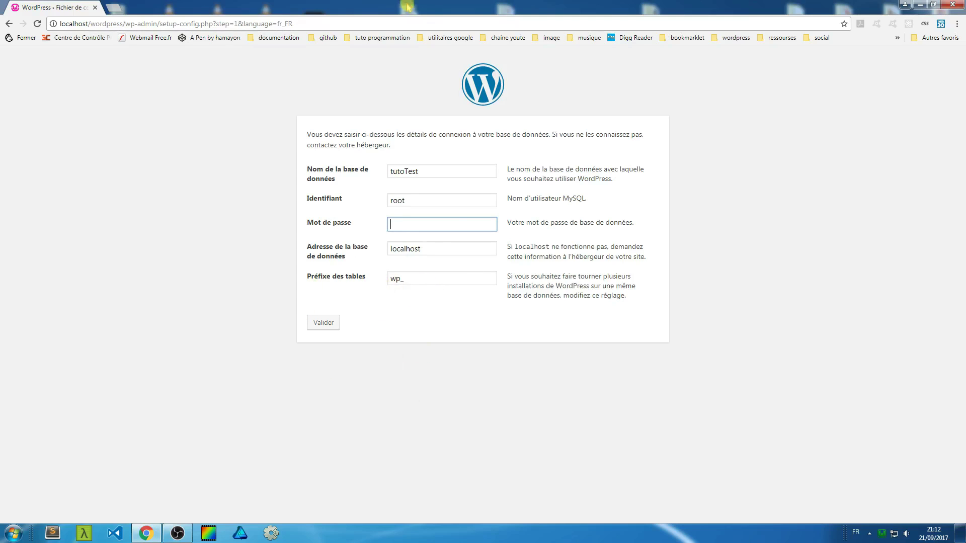
{"action": "left_click", "coordinate": [324, 324]}
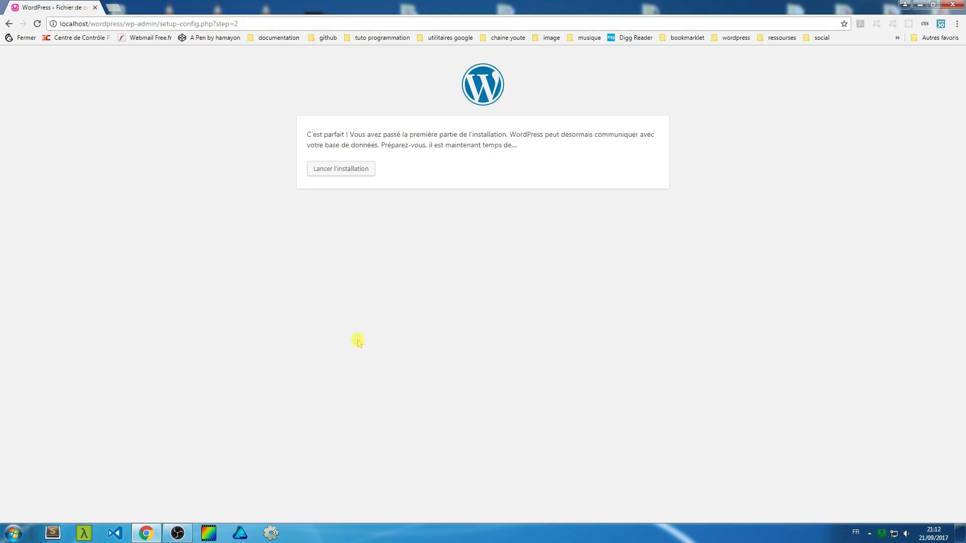
Replace the site title with 'code assembly dev'.
{"action": "left_click", "coordinate": [349, 169]}
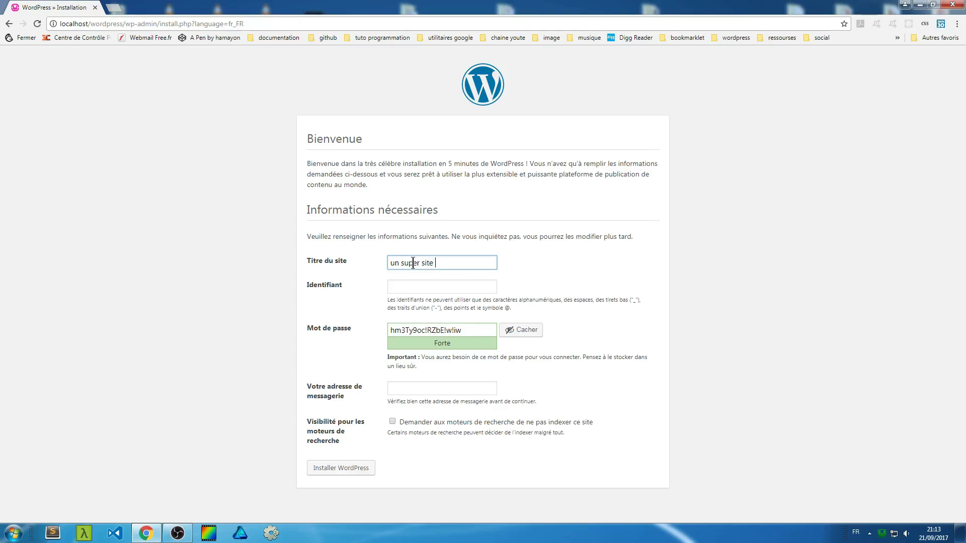
{"action": "type", "text": "t"}
{"action": "key", "text": "BackSpace"}
{"action": "key", "text": "BackSpace"}
{"action": "key", "text": "BackSpace"}
{"action": "key", "text": "BackSpace"}
{"action": "key", "text": "BackSpace"}
{"action": "key", "text": "BackSpace"}
{"action": "key", "text": "BackSpace"}
{"action": "key", "text": "BackSpace"}
{"action": "key", "text": "BackSpace"}
{"action": "key", "text": "BackSpace"}
{"action": "key", "text": "BackSpace"}
{"action": "key", "text": "BackSpace"}
{"action": "key", "text": "BackSpace"}
{"action": "key", "text": "BackSpace"}
{"action": "key", "text": "BackSpace"}
{"action": "key", "text": "BackSpace"}
{"action": "key", "text": "BackSpace"}
{"action": "key", "text": "BackSpace"}
{"action": "key", "text": "BackSpace"}
{"action": "type", "text": "cod"}
{"action": "type", "text": "y"}
Enter the admin username and overwrite the generated password with a short weak one.
{"action": "left_click", "coordinate": [412, 287]}
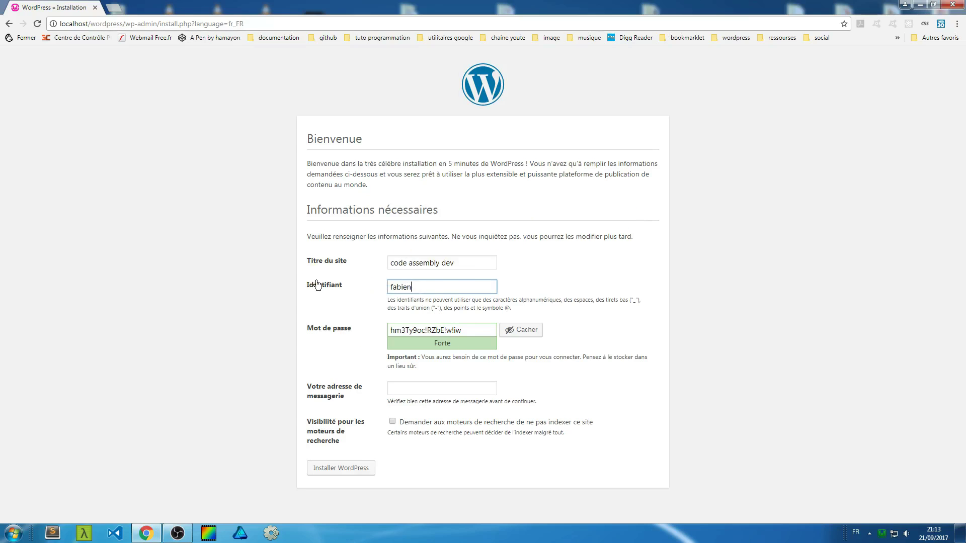
{"action": "left_click_drag", "start_coordinate": [469, 330], "coordinate": [377, 342]}
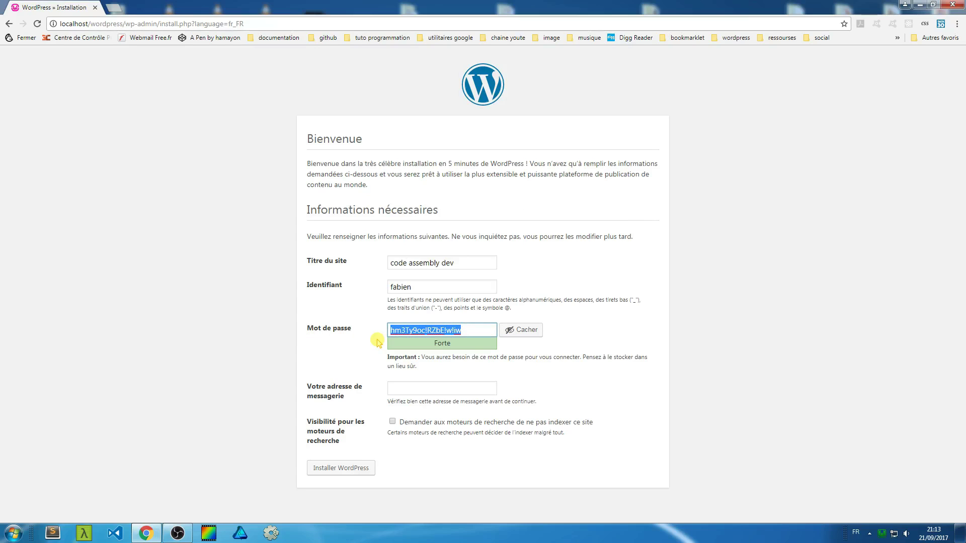
{"action": "type", "text": "13"}
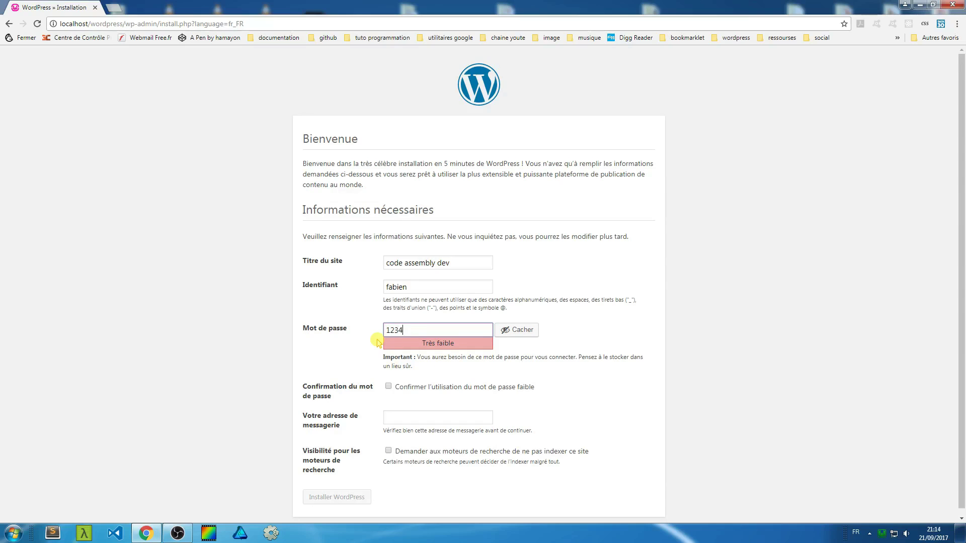
Mask the password, confirm use of the weak password, and begin the admin e-mail.
{"action": "left_click", "coordinate": [531, 331]}
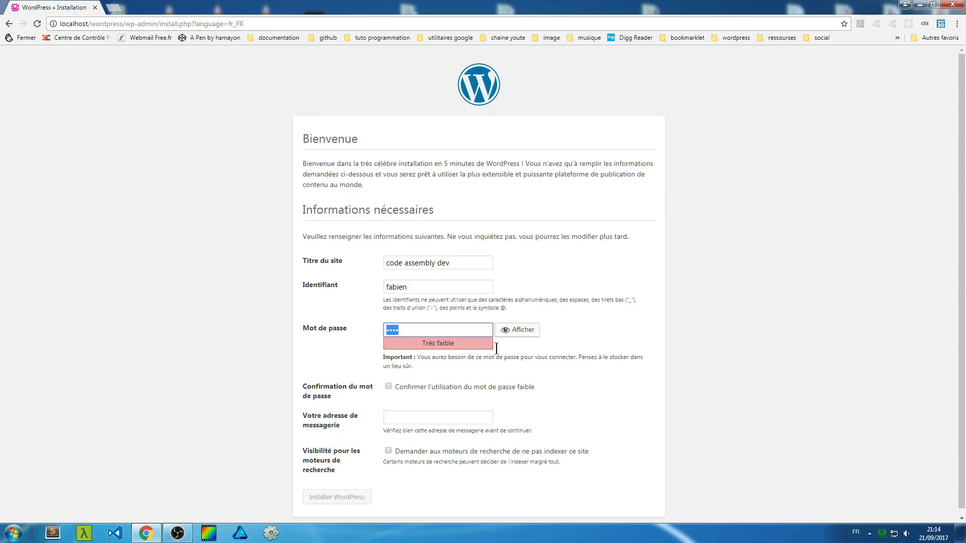
{"action": "scroll", "coordinate": [403, 314], "scroll_direction": "down", "scroll_amount": 1}
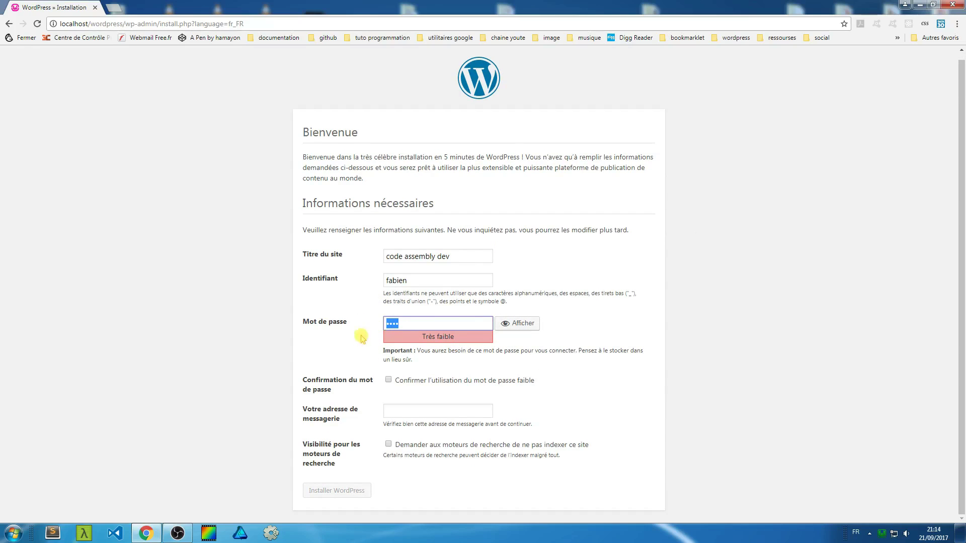
{"action": "left_click", "coordinate": [720, 306]}
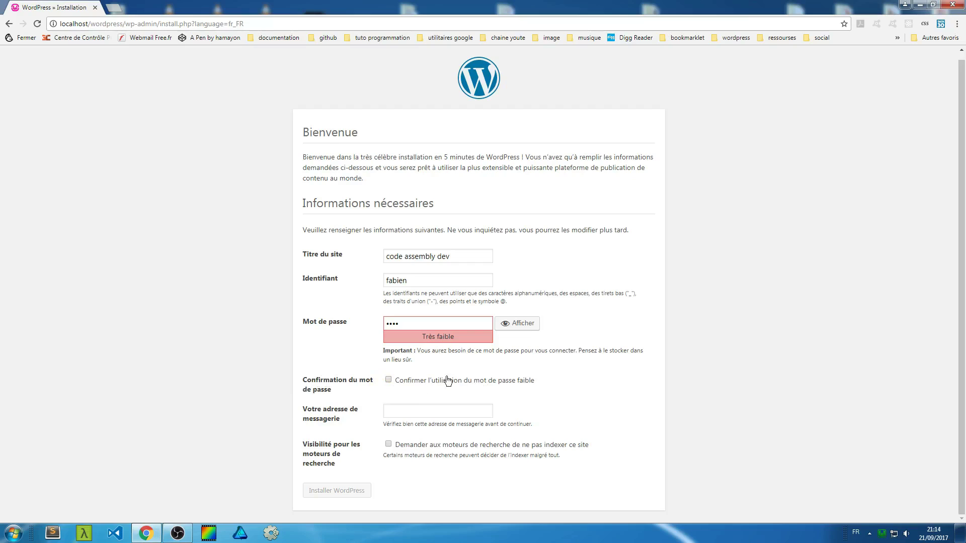
{"action": "left_click", "coordinate": [390, 381]}
{"action": "left_click", "coordinate": [391, 411]}
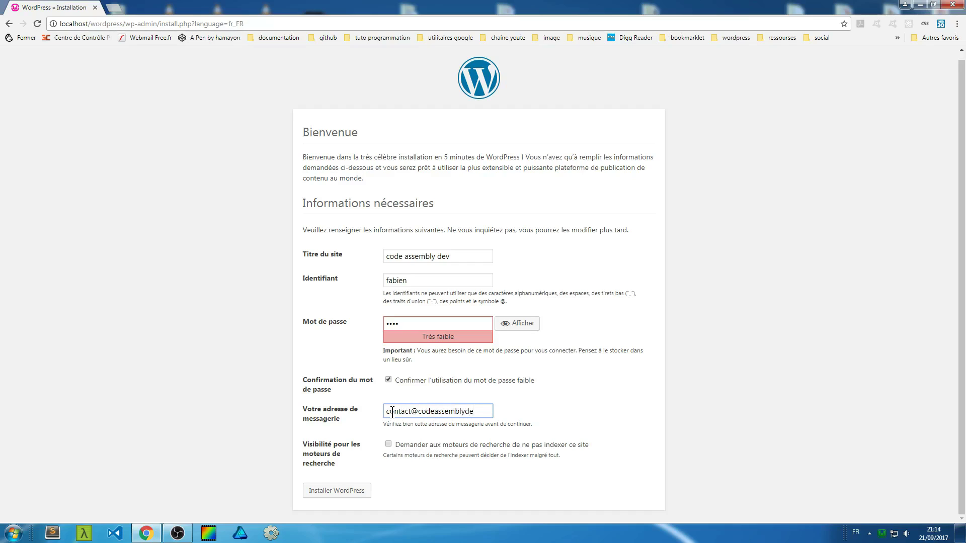
Complete the admin e-mail, discourage search engine indexing, and run Installer WordPress.
{"action": "type", "text": ".fr"}
{"action": "left_click_drag", "start_coordinate": [351, 445], "coordinate": [561, 455]}
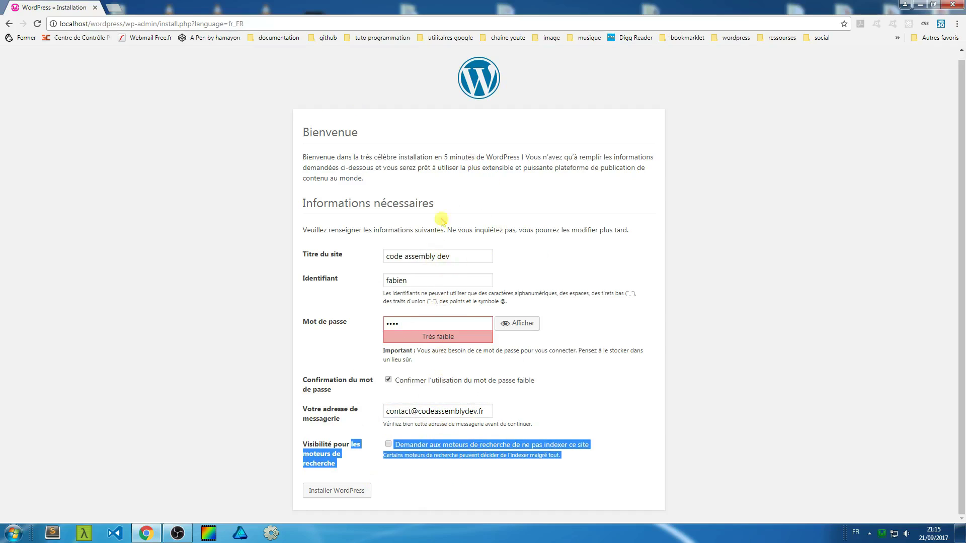
{"action": "left_click", "coordinate": [209, 330]}
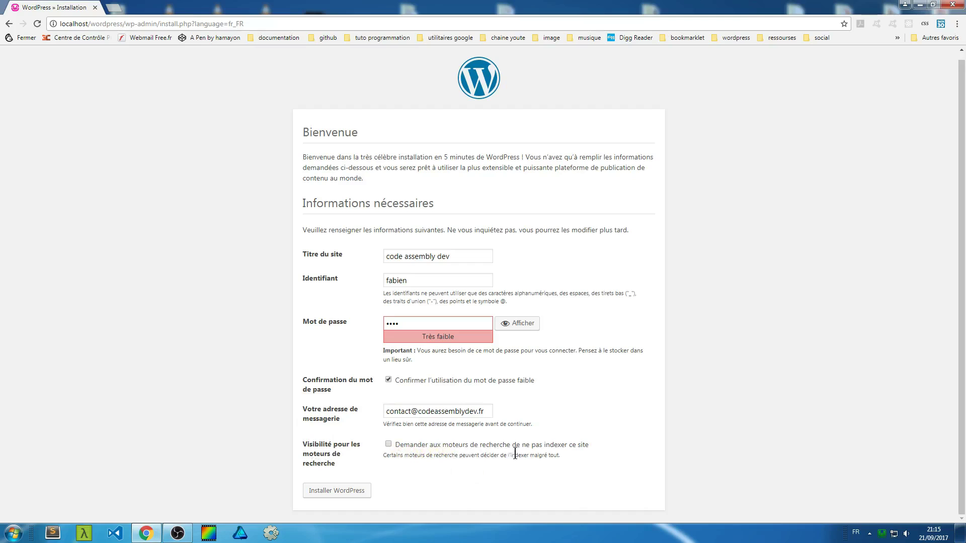
{"action": "left_click", "coordinate": [388, 444]}
{"action": "left_click", "coordinate": [353, 495]}
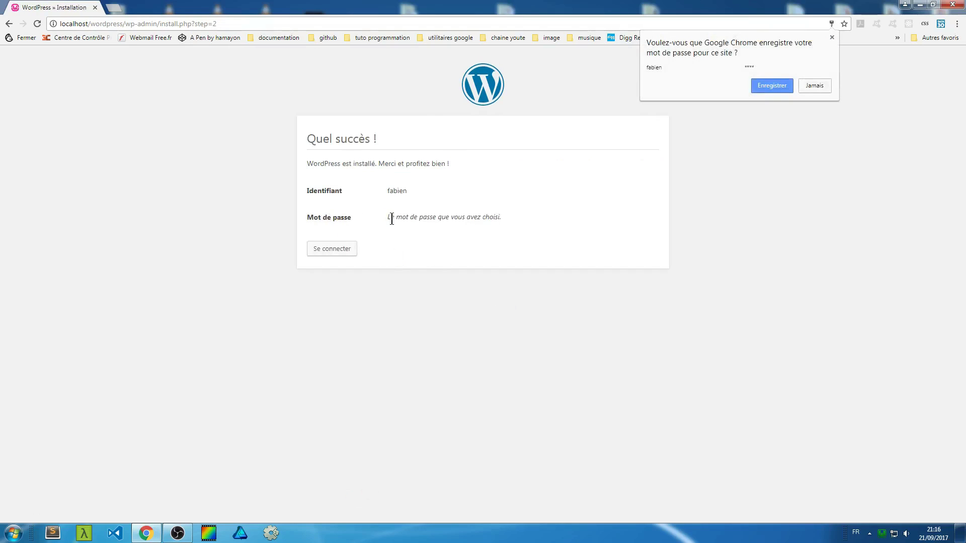
Decline Chrome's password saving and log in with the admin username and password.
{"action": "left_click", "coordinate": [813, 87]}
{"action": "left_click", "coordinate": [350, 250]}
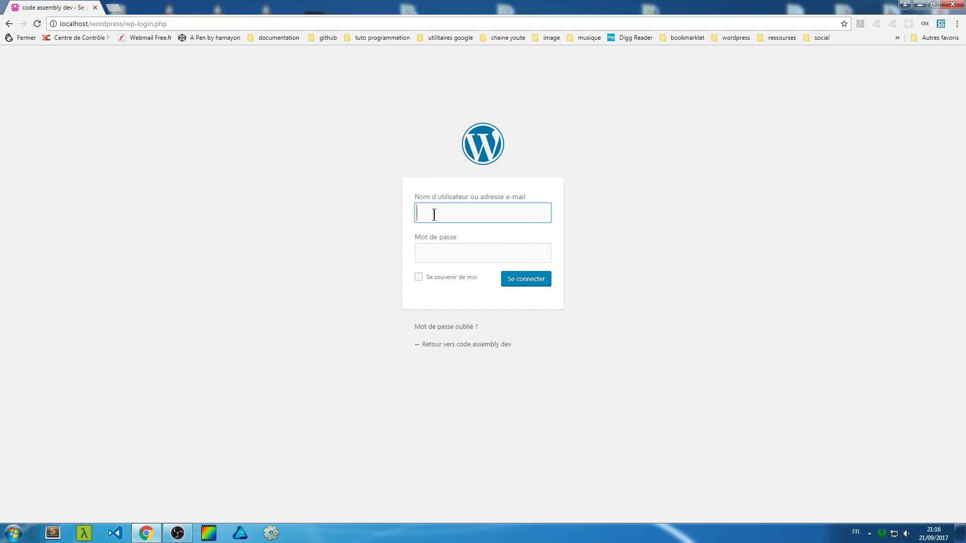
{"action": "type", "text": "fabien"}
{"action": "left_click", "coordinate": [435, 256]}
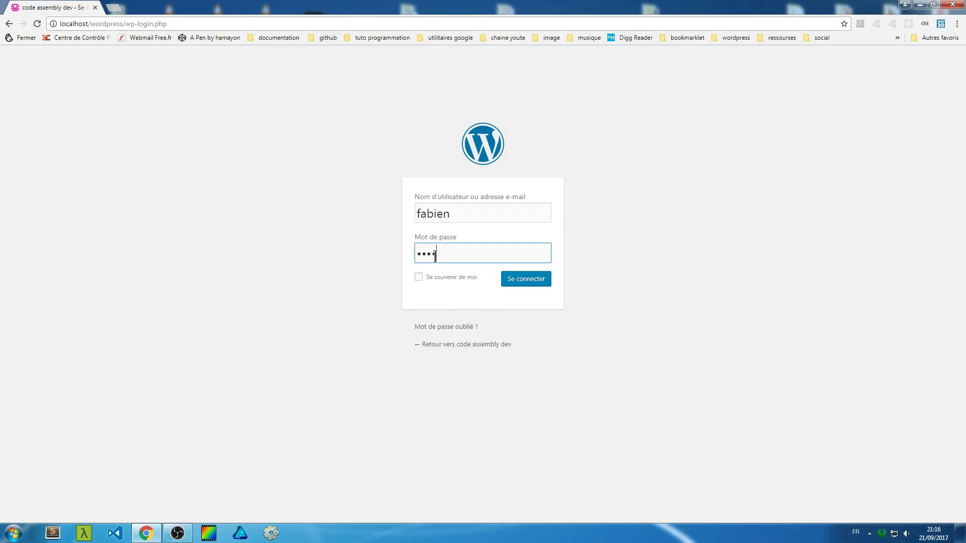
{"action": "left_click", "coordinate": [523, 282]}
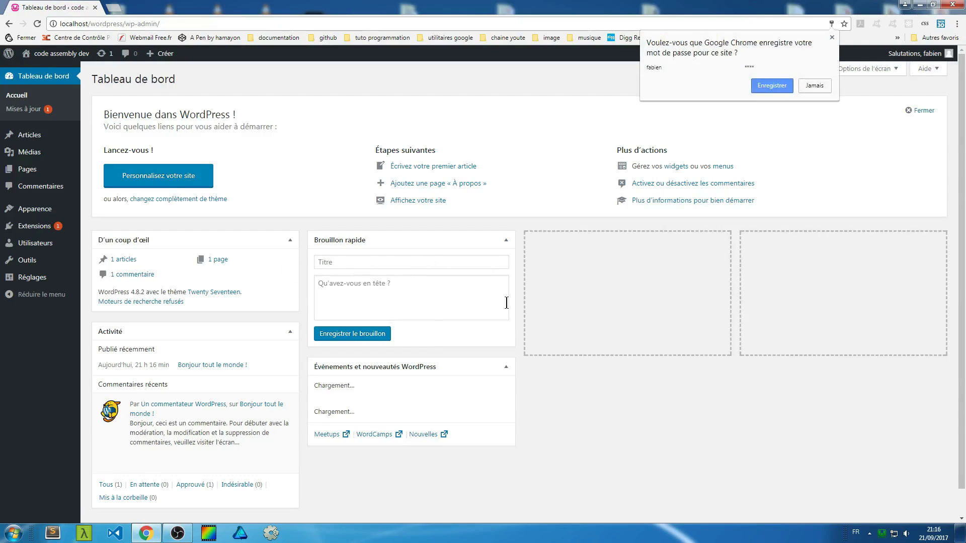
Refuse Chrome's password save, then view the site front page via 'Aller sur le site'.
{"action": "left_click", "coordinate": [816, 86]}
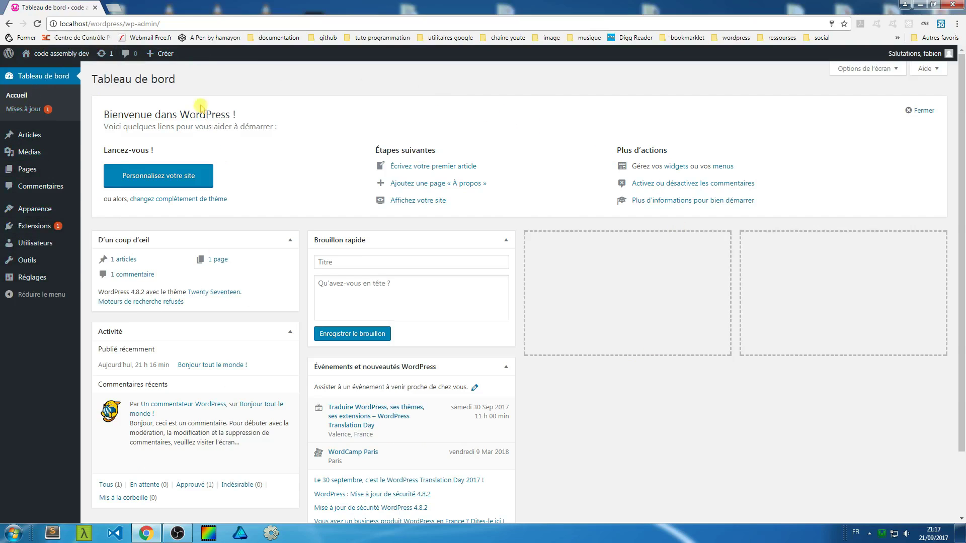
{"action": "mouse_move", "coordinate": [71, 53]}
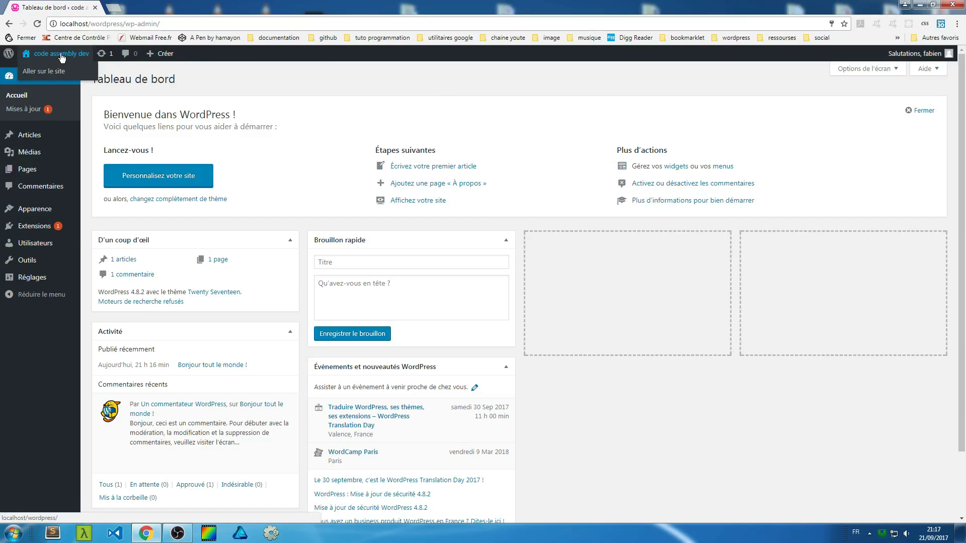
{"action": "left_click", "coordinate": [47, 74]}
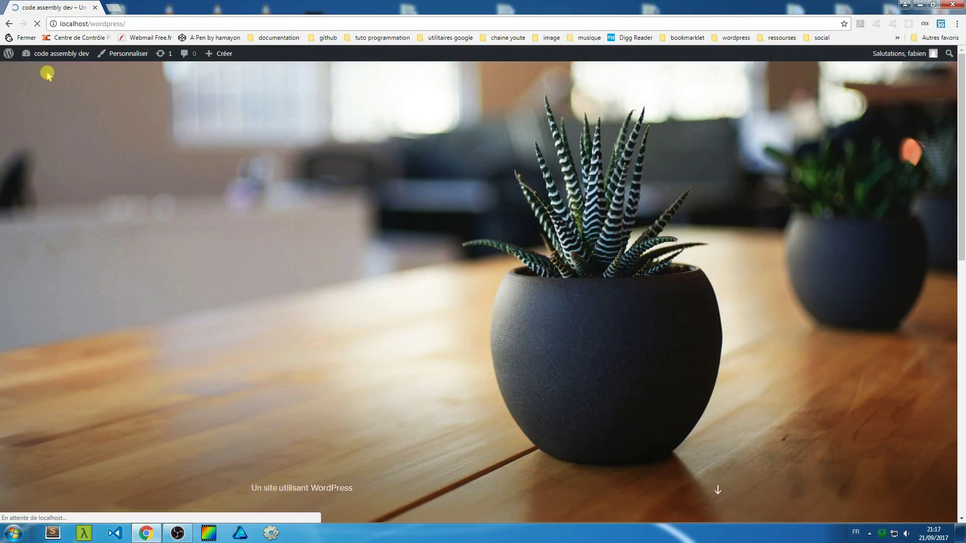
{"action": "scroll", "coordinate": [309, 282], "scroll_direction": "down", "scroll_amount": 4}
{"action": "scroll", "coordinate": [319, 282], "scroll_direction": "up", "scroll_amount": 4}
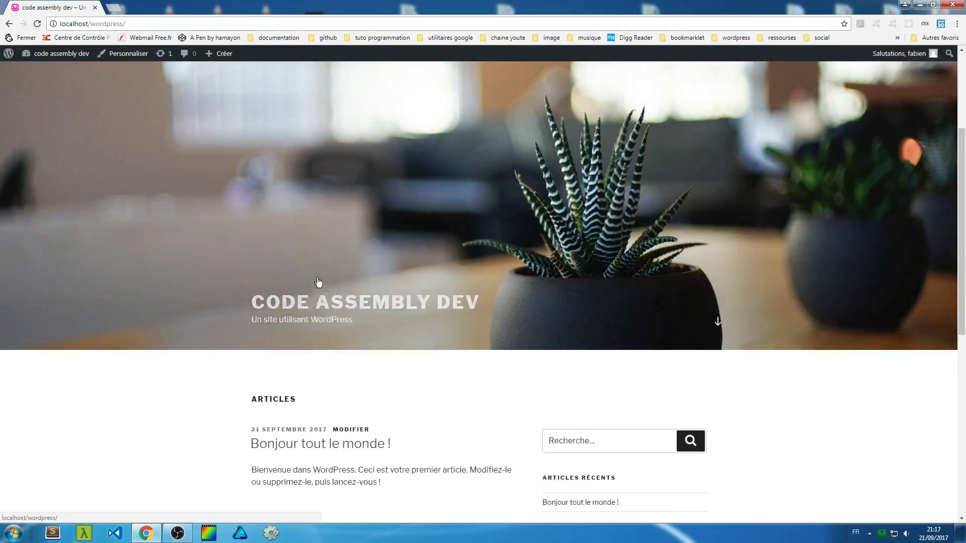
{"action": "left_click_drag", "start_coordinate": [952, 169], "coordinate": [718, 403]}
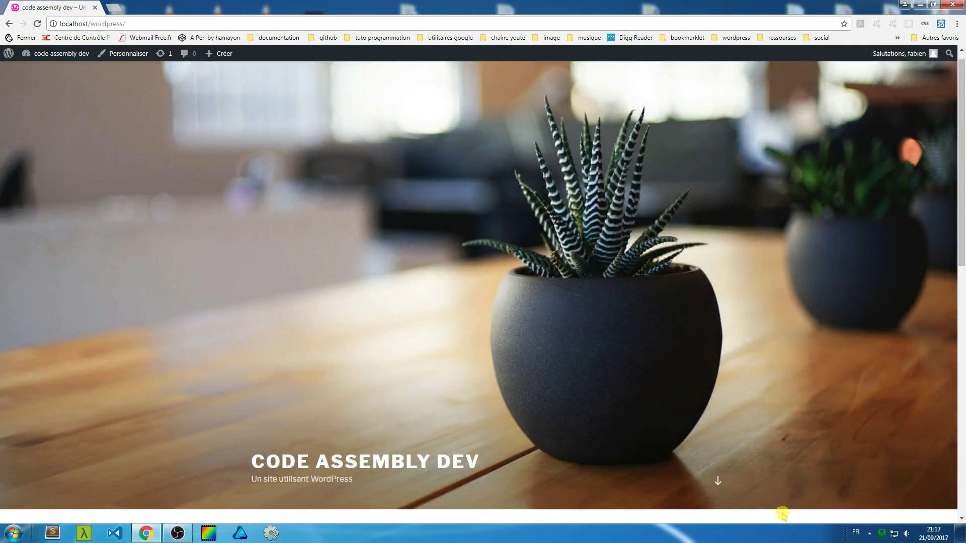
{"action": "left_click", "coordinate": [718, 488]}
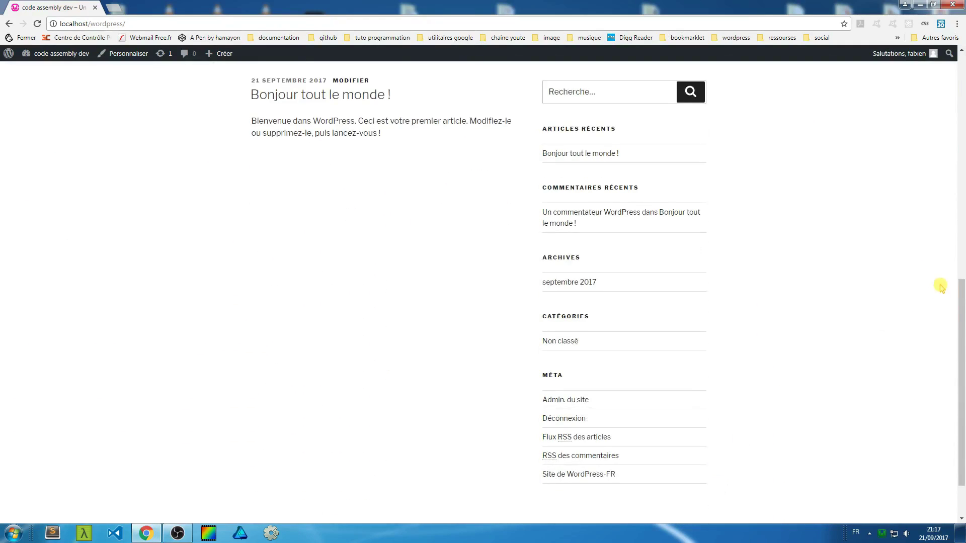
{"action": "scroll", "coordinate": [855, 252], "scroll_direction": "up", "scroll_amount": 10}
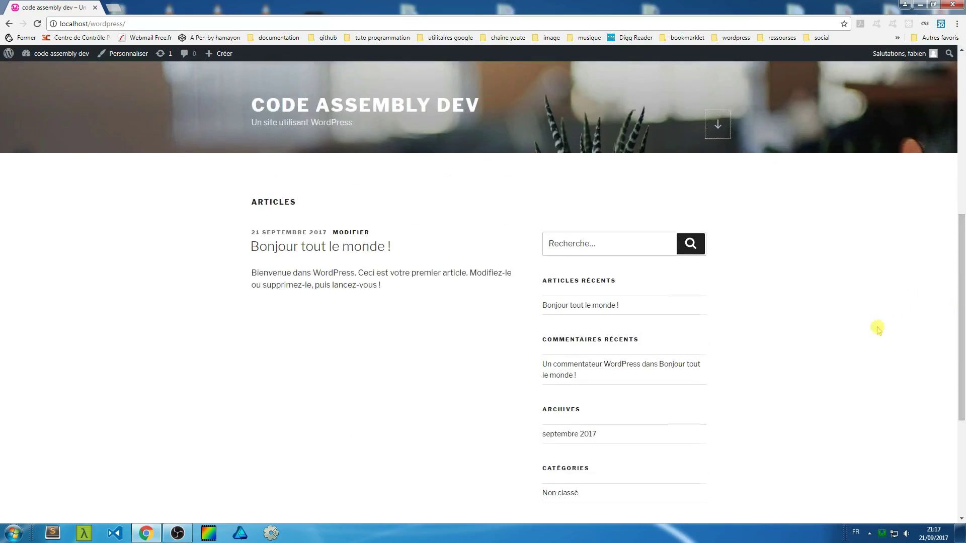
{"action": "scroll", "coordinate": [694, 315], "scroll_direction": "down", "scroll_amount": 8}
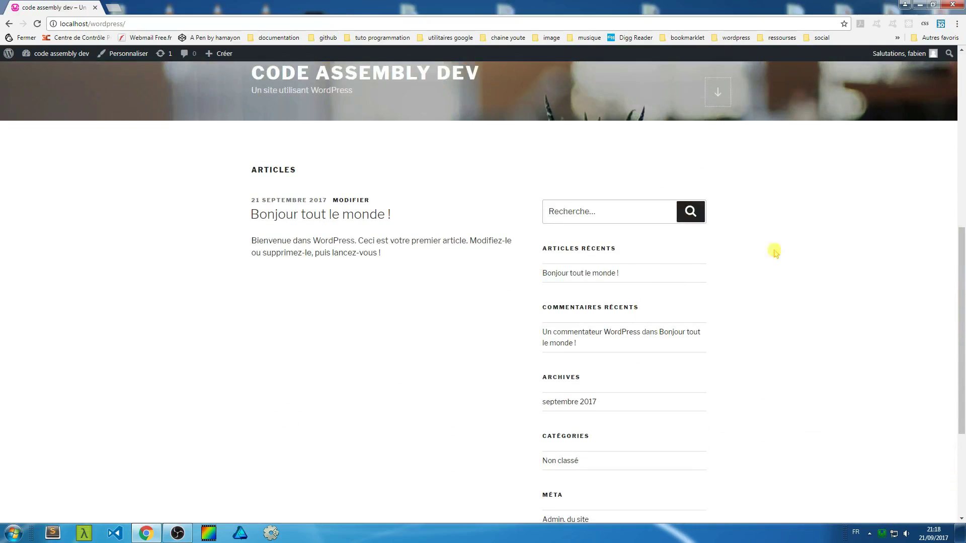
{"action": "scroll", "coordinate": [420, 283], "scroll_direction": "up", "scroll_amount": 4}
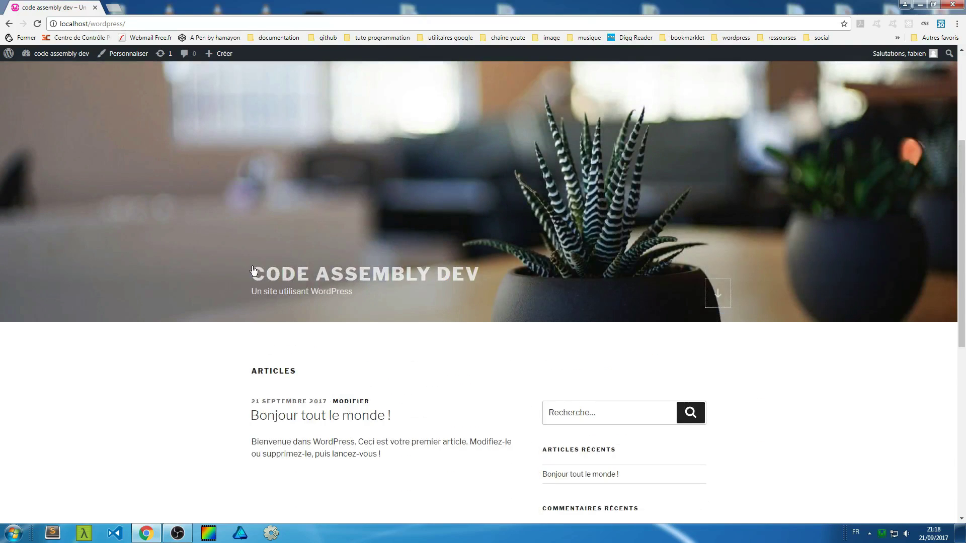
{"action": "scroll", "coordinate": [331, 290], "scroll_direction": "down", "scroll_amount": 3}
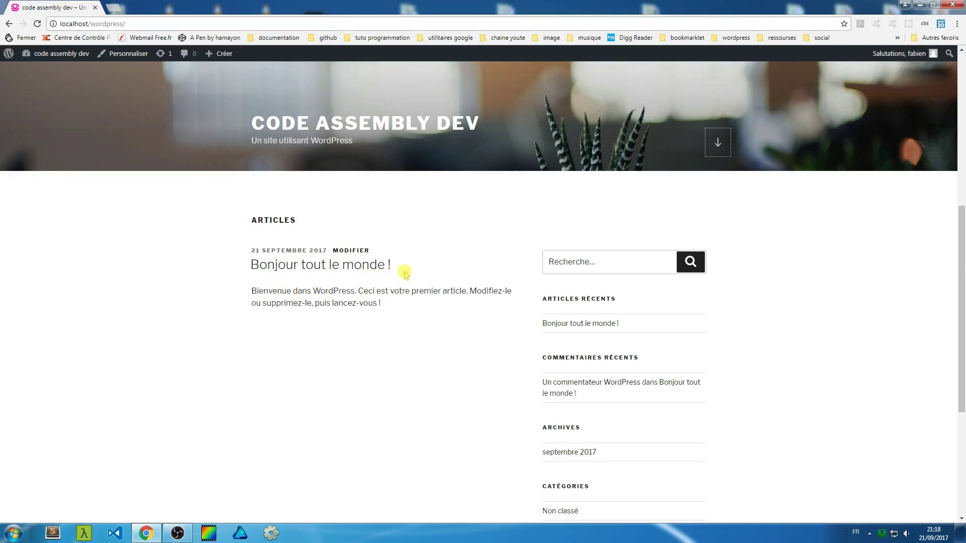
{"action": "scroll", "coordinate": [514, 301], "scroll_direction": "down", "scroll_amount": 5}
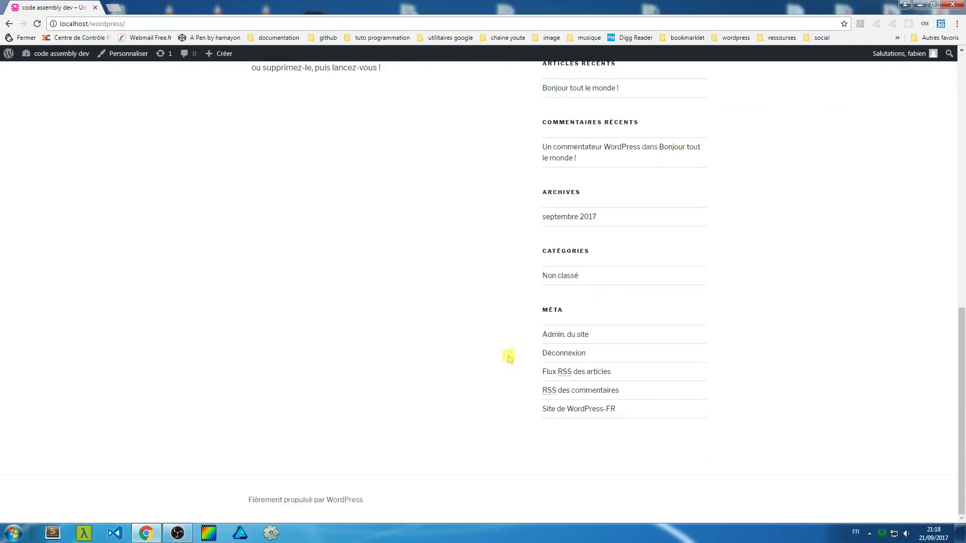
{"action": "scroll", "coordinate": [403, 431], "scroll_direction": "up", "scroll_amount": 10}
{"action": "scroll", "coordinate": [402, 442], "scroll_direction": "up", "scroll_amount": 2}
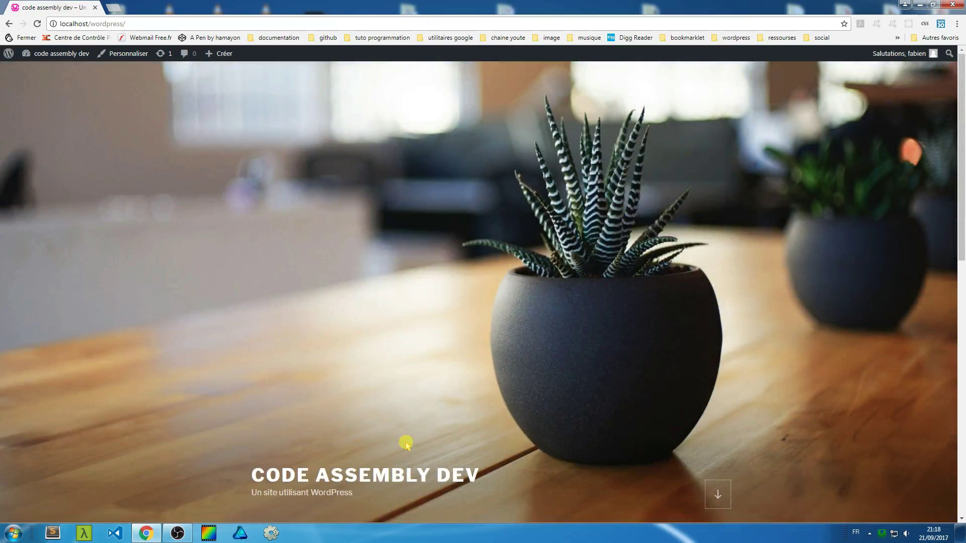